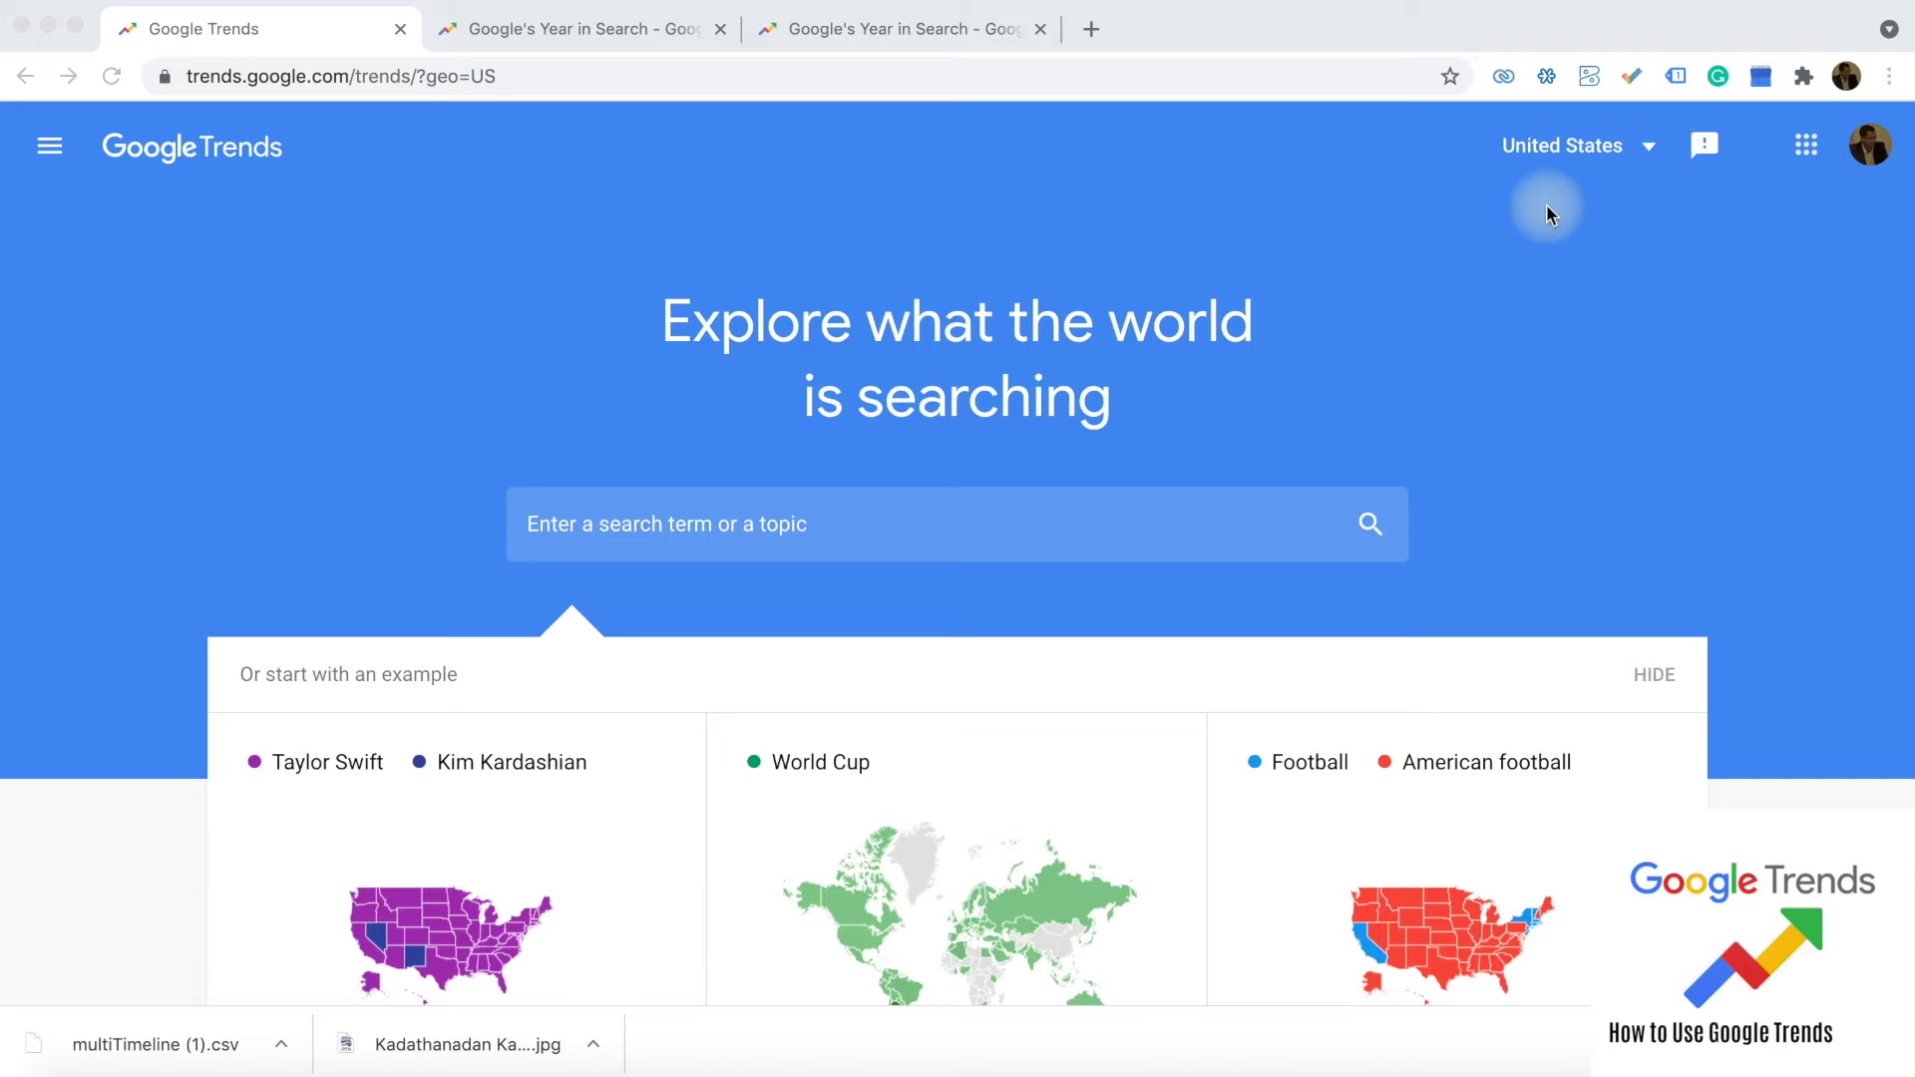
Look through the countries offered in the homepage's region selector and close the list without choosing one.
click(1596, 149)
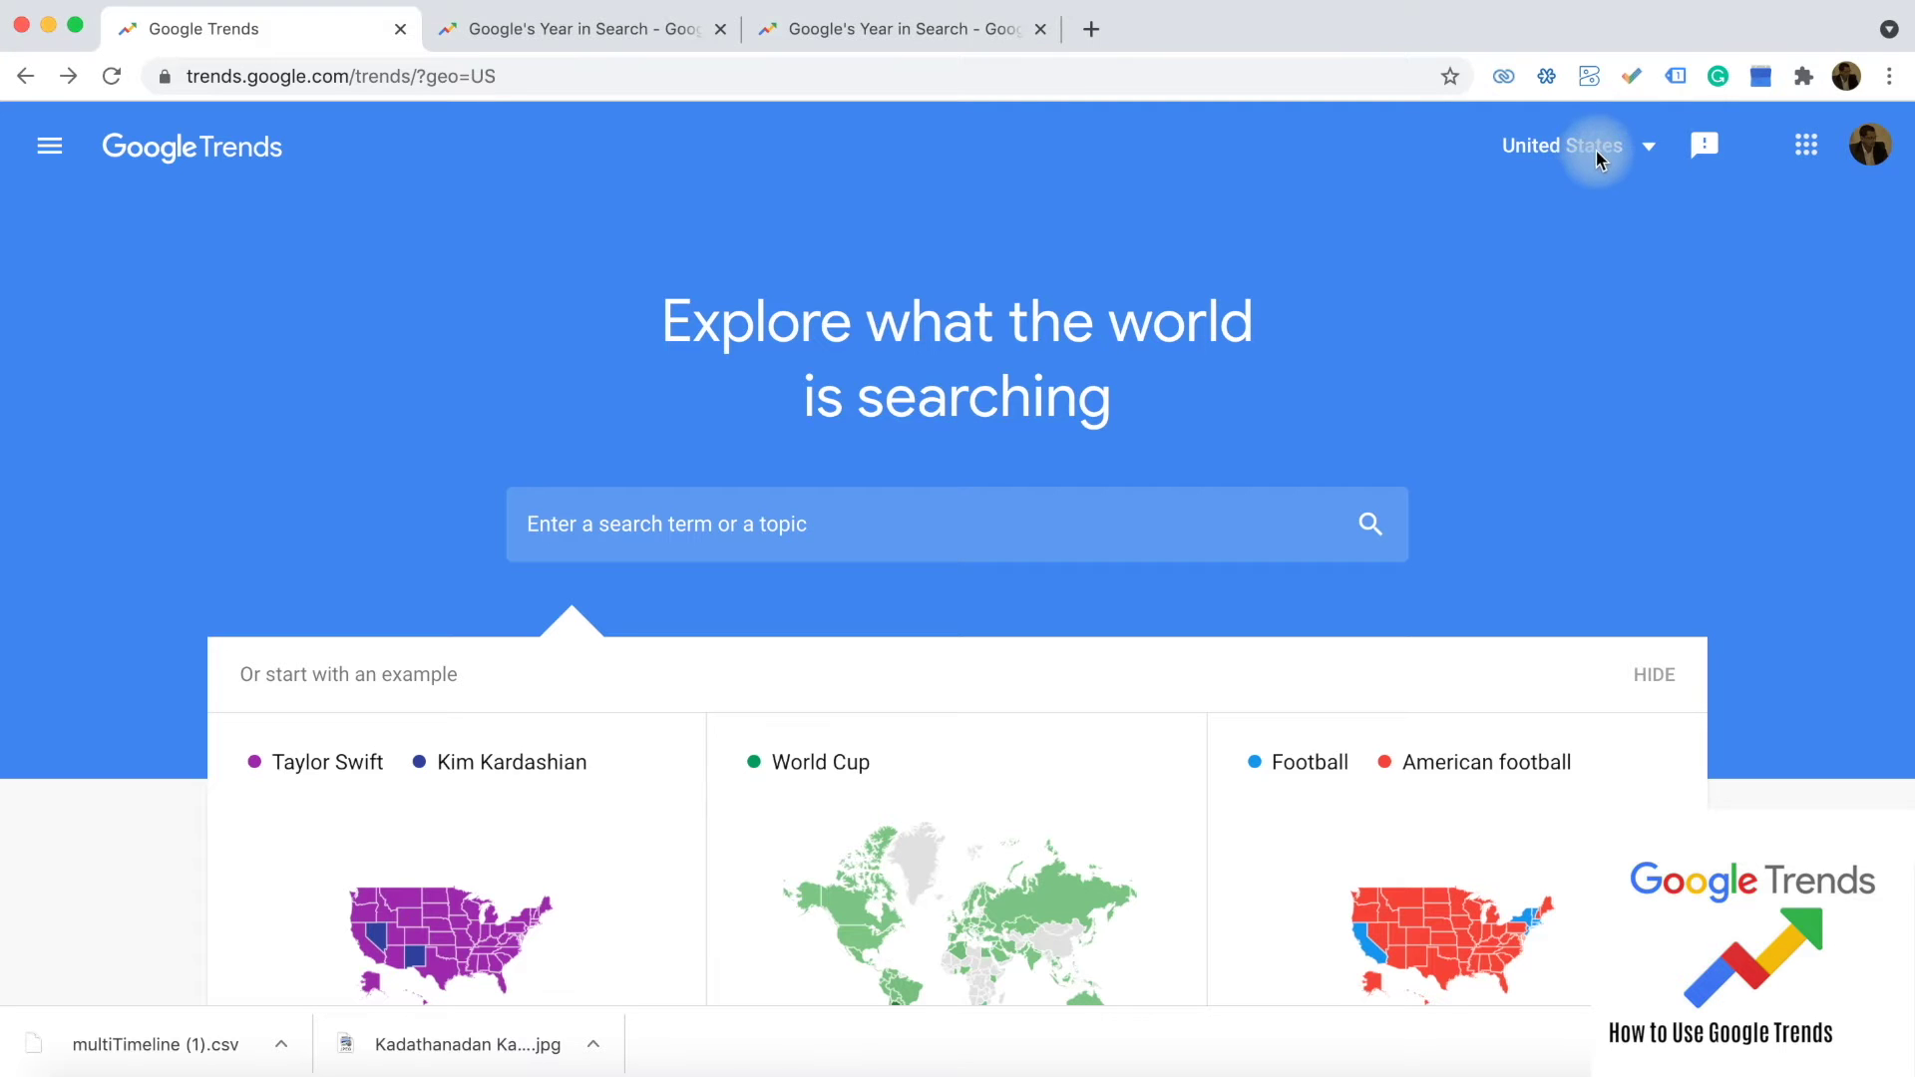
click(1601, 150)
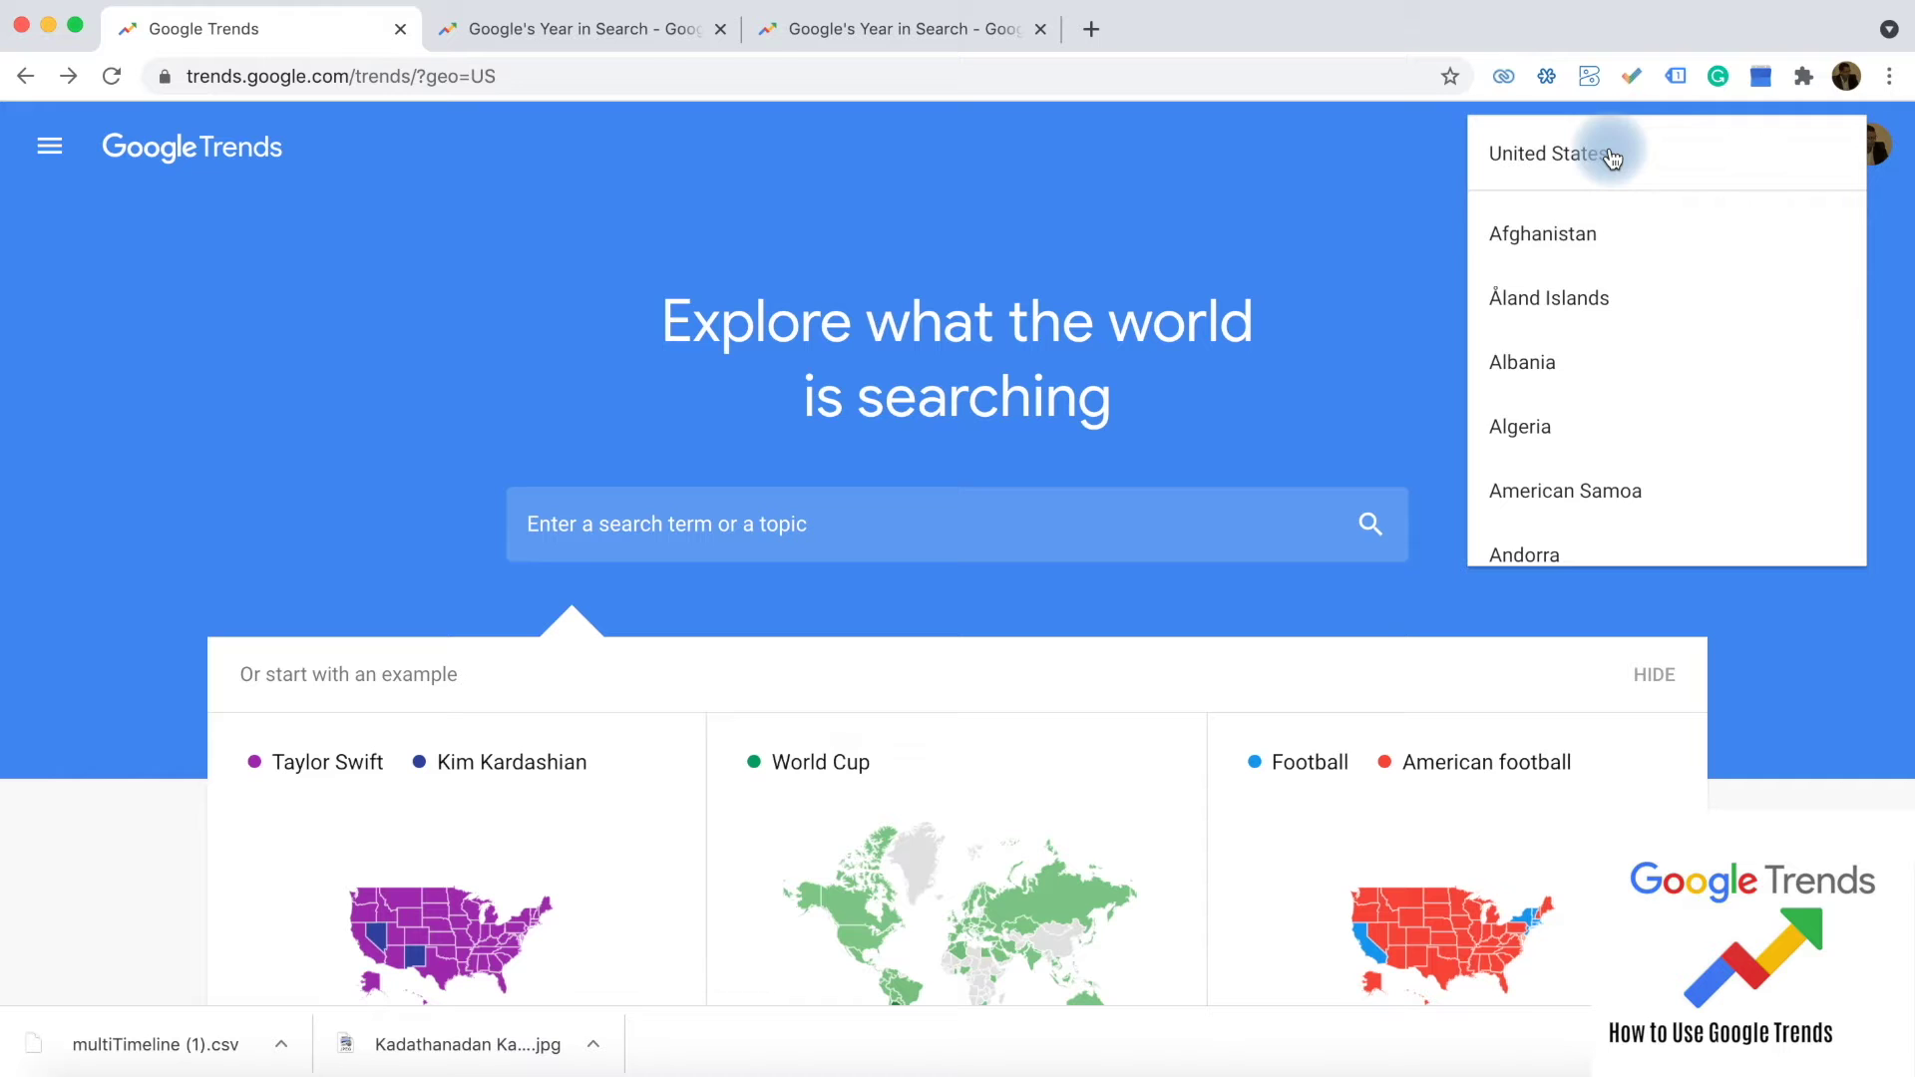
scroll(1636, 474, down, 5)
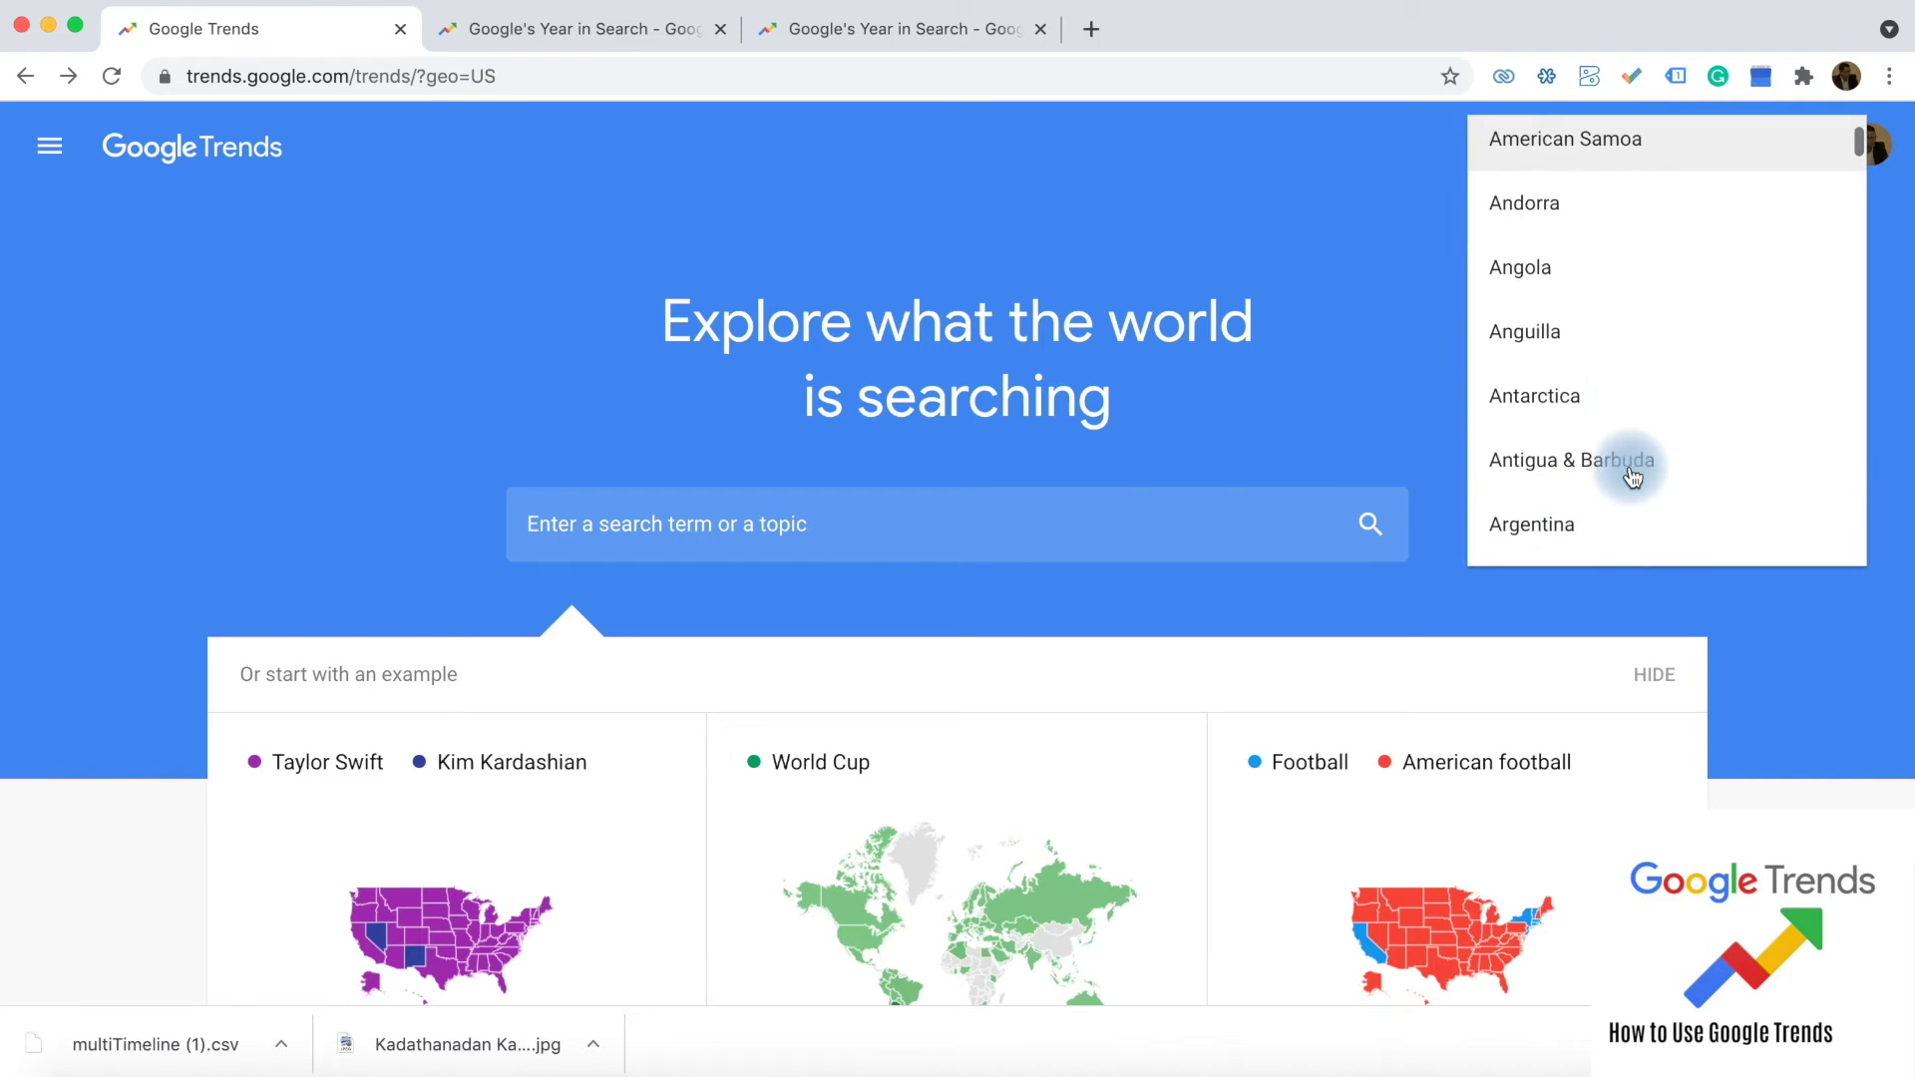
scroll(1633, 477, down, 15)
scroll(1633, 474, down, 15)
click(1312, 289)
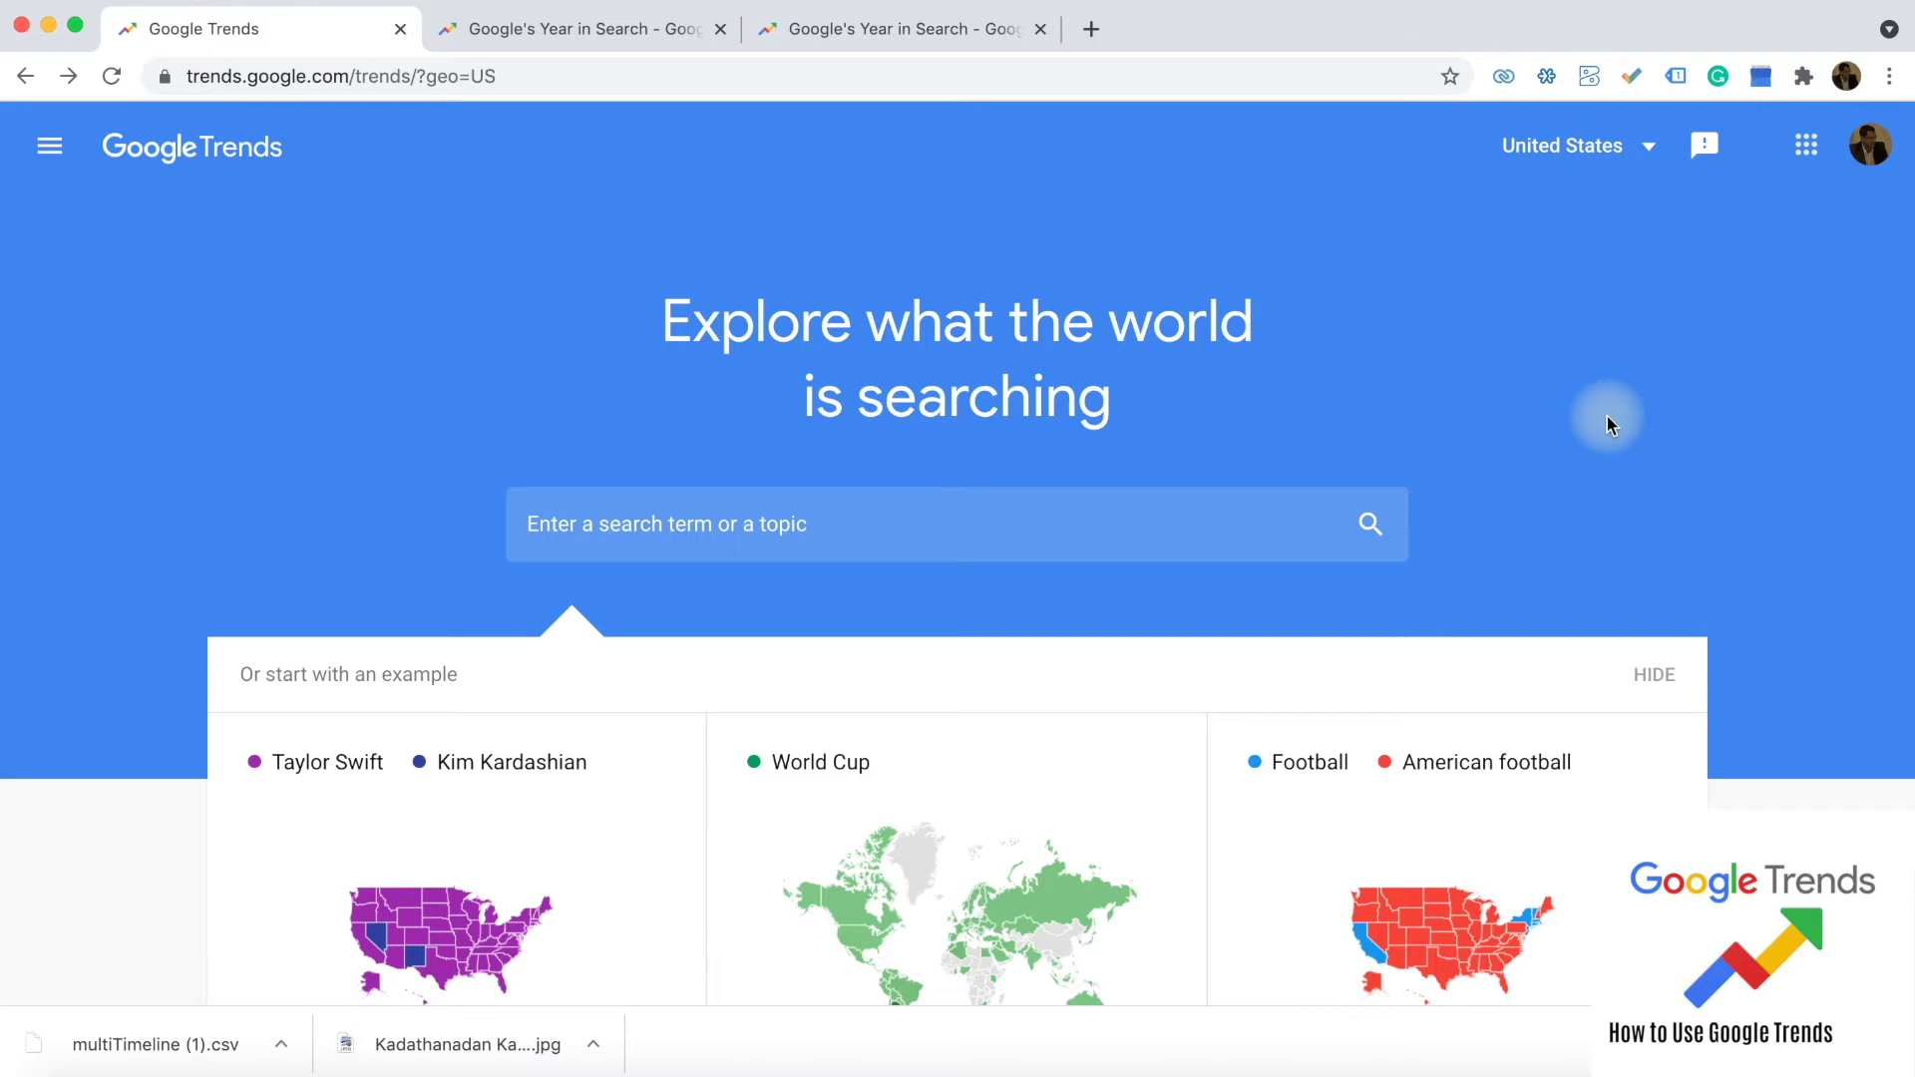
Explore "travel" as a search term.
scroll(1565, 389, down, 1)
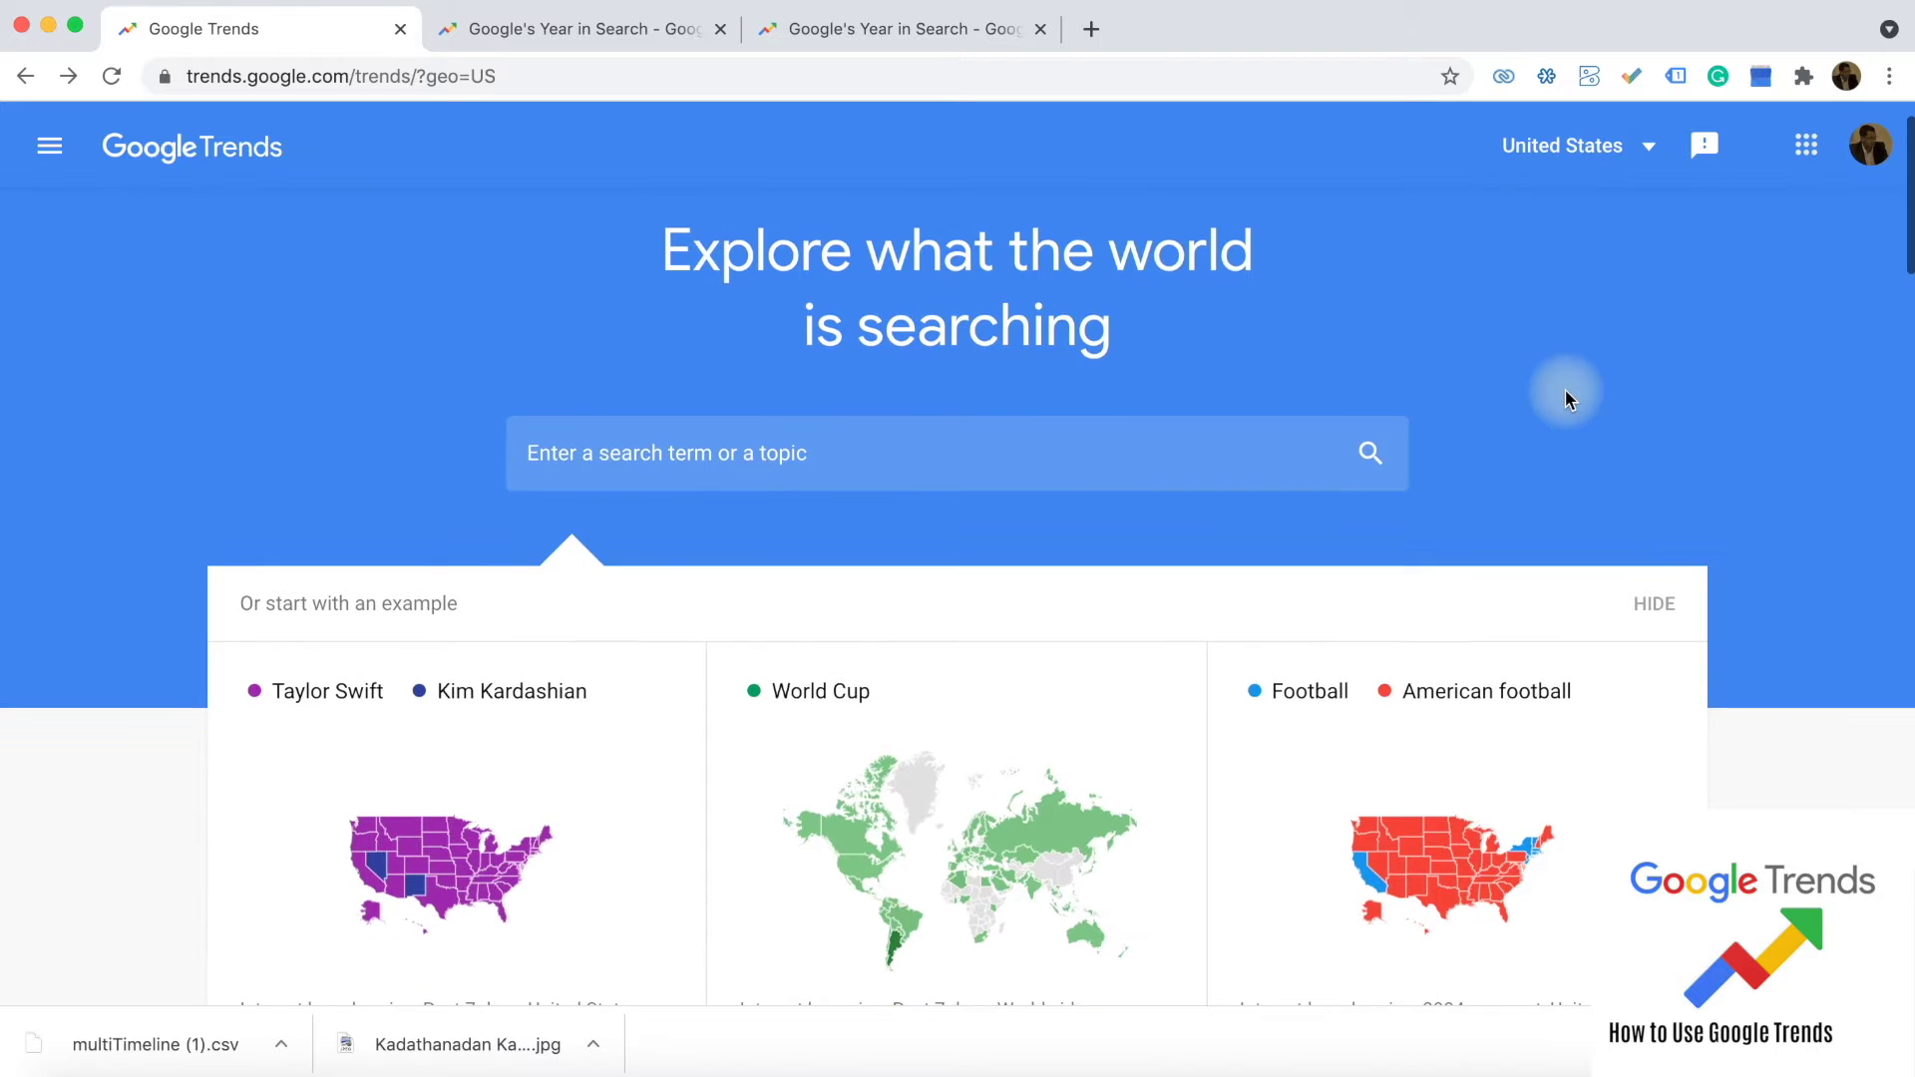
click(906, 457)
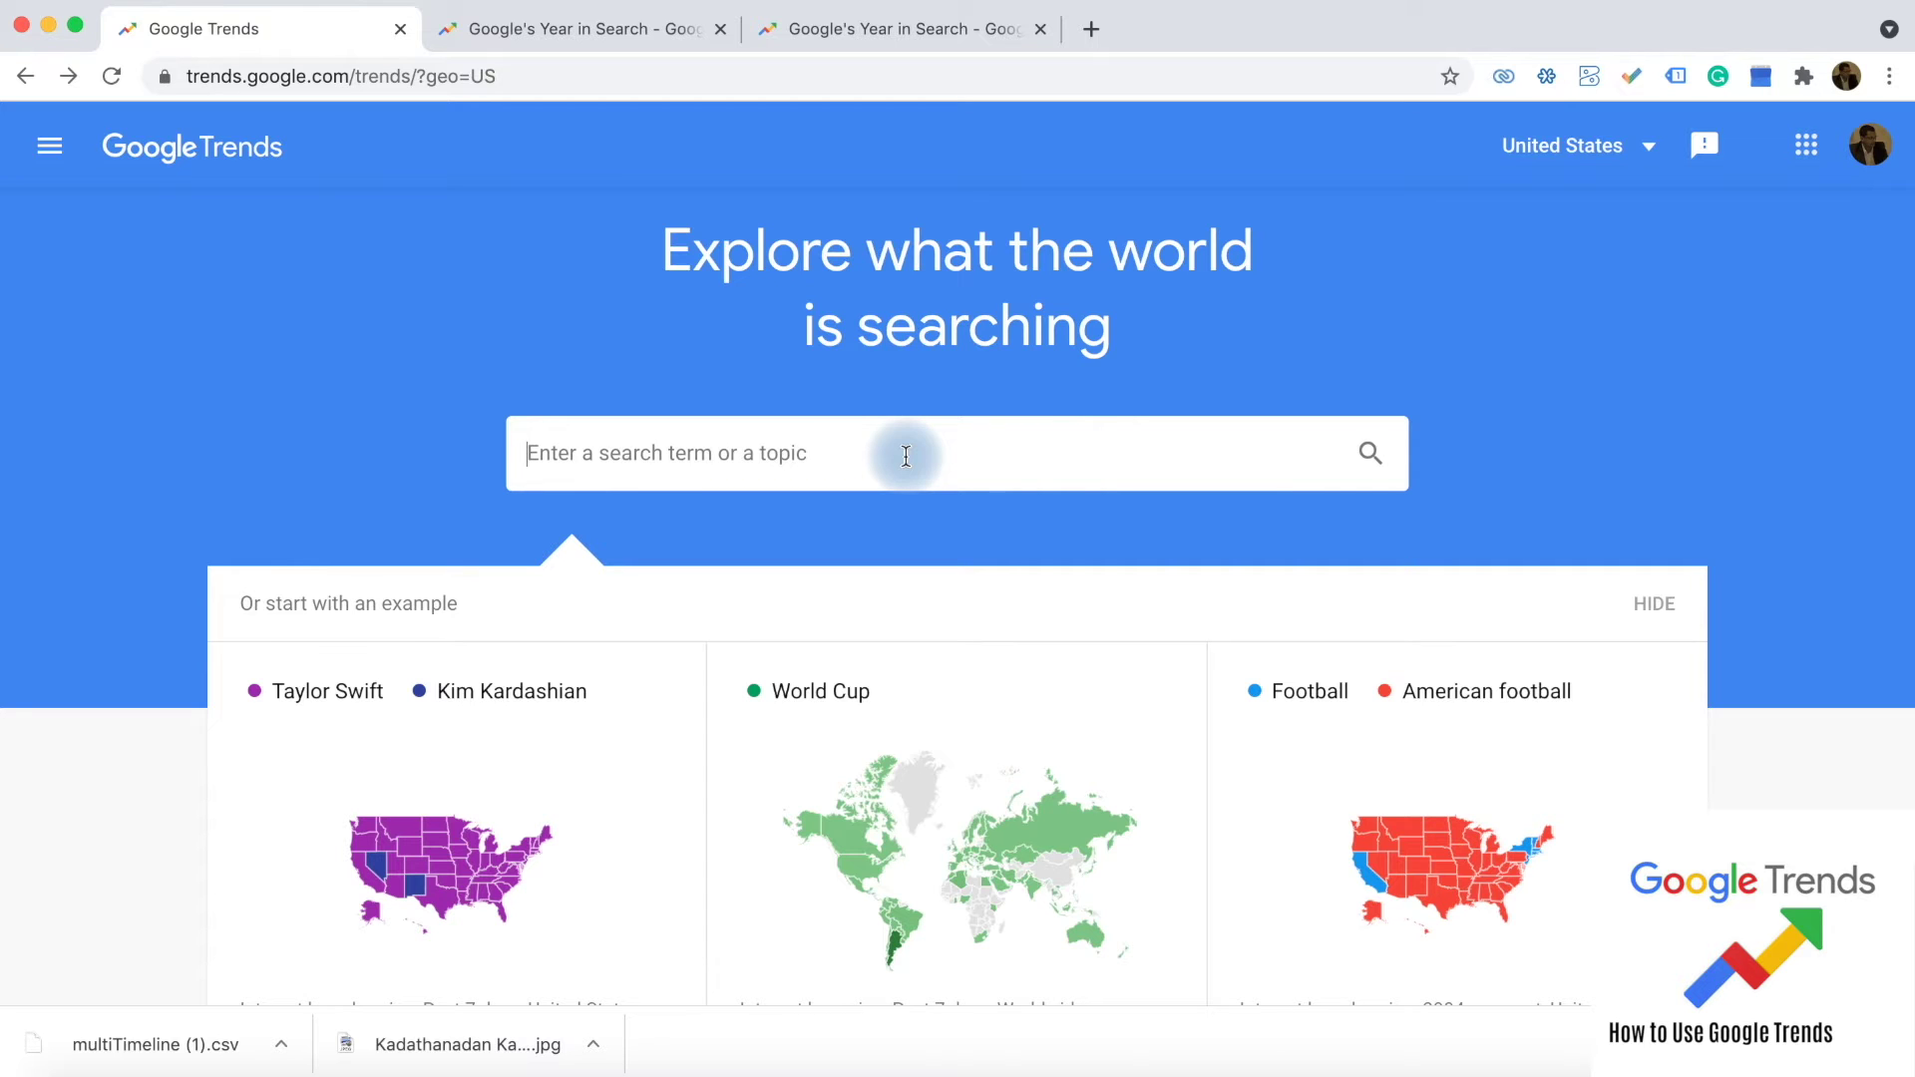
text(travel)
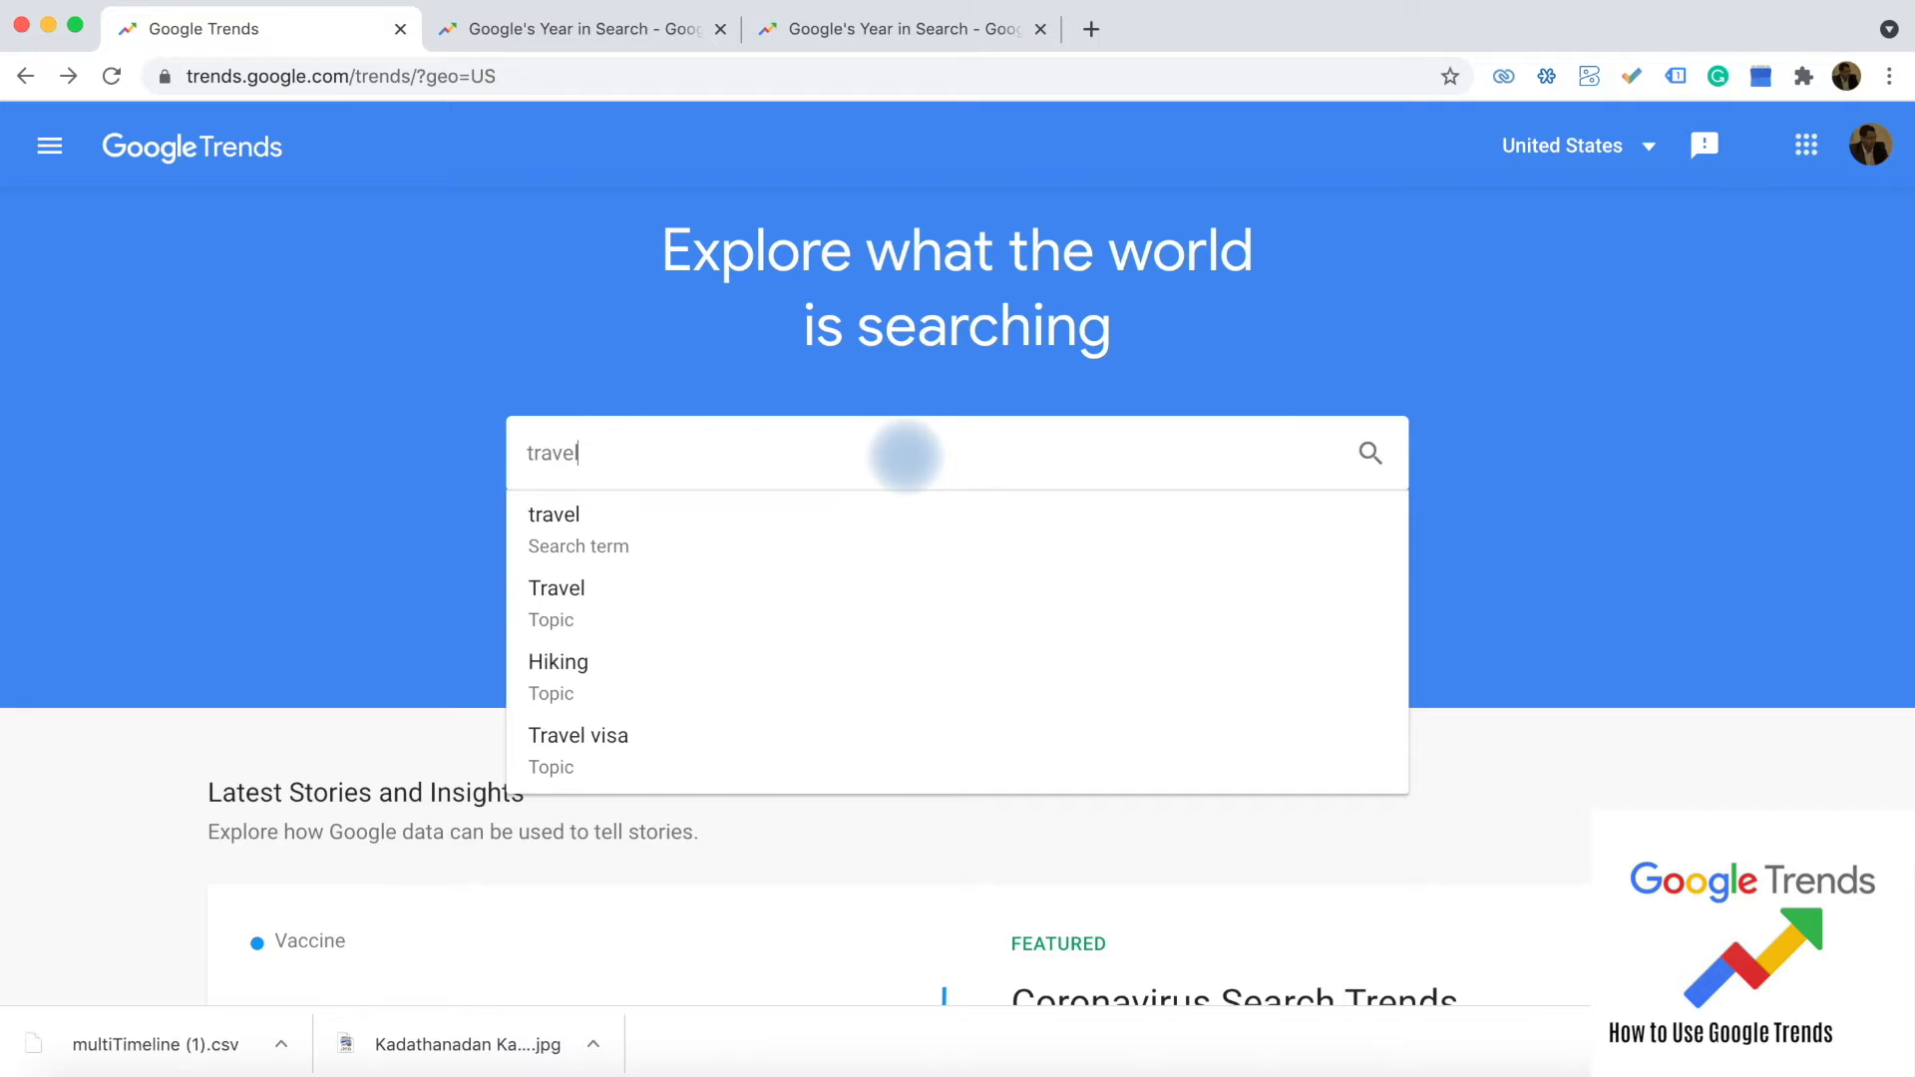
click(539, 518)
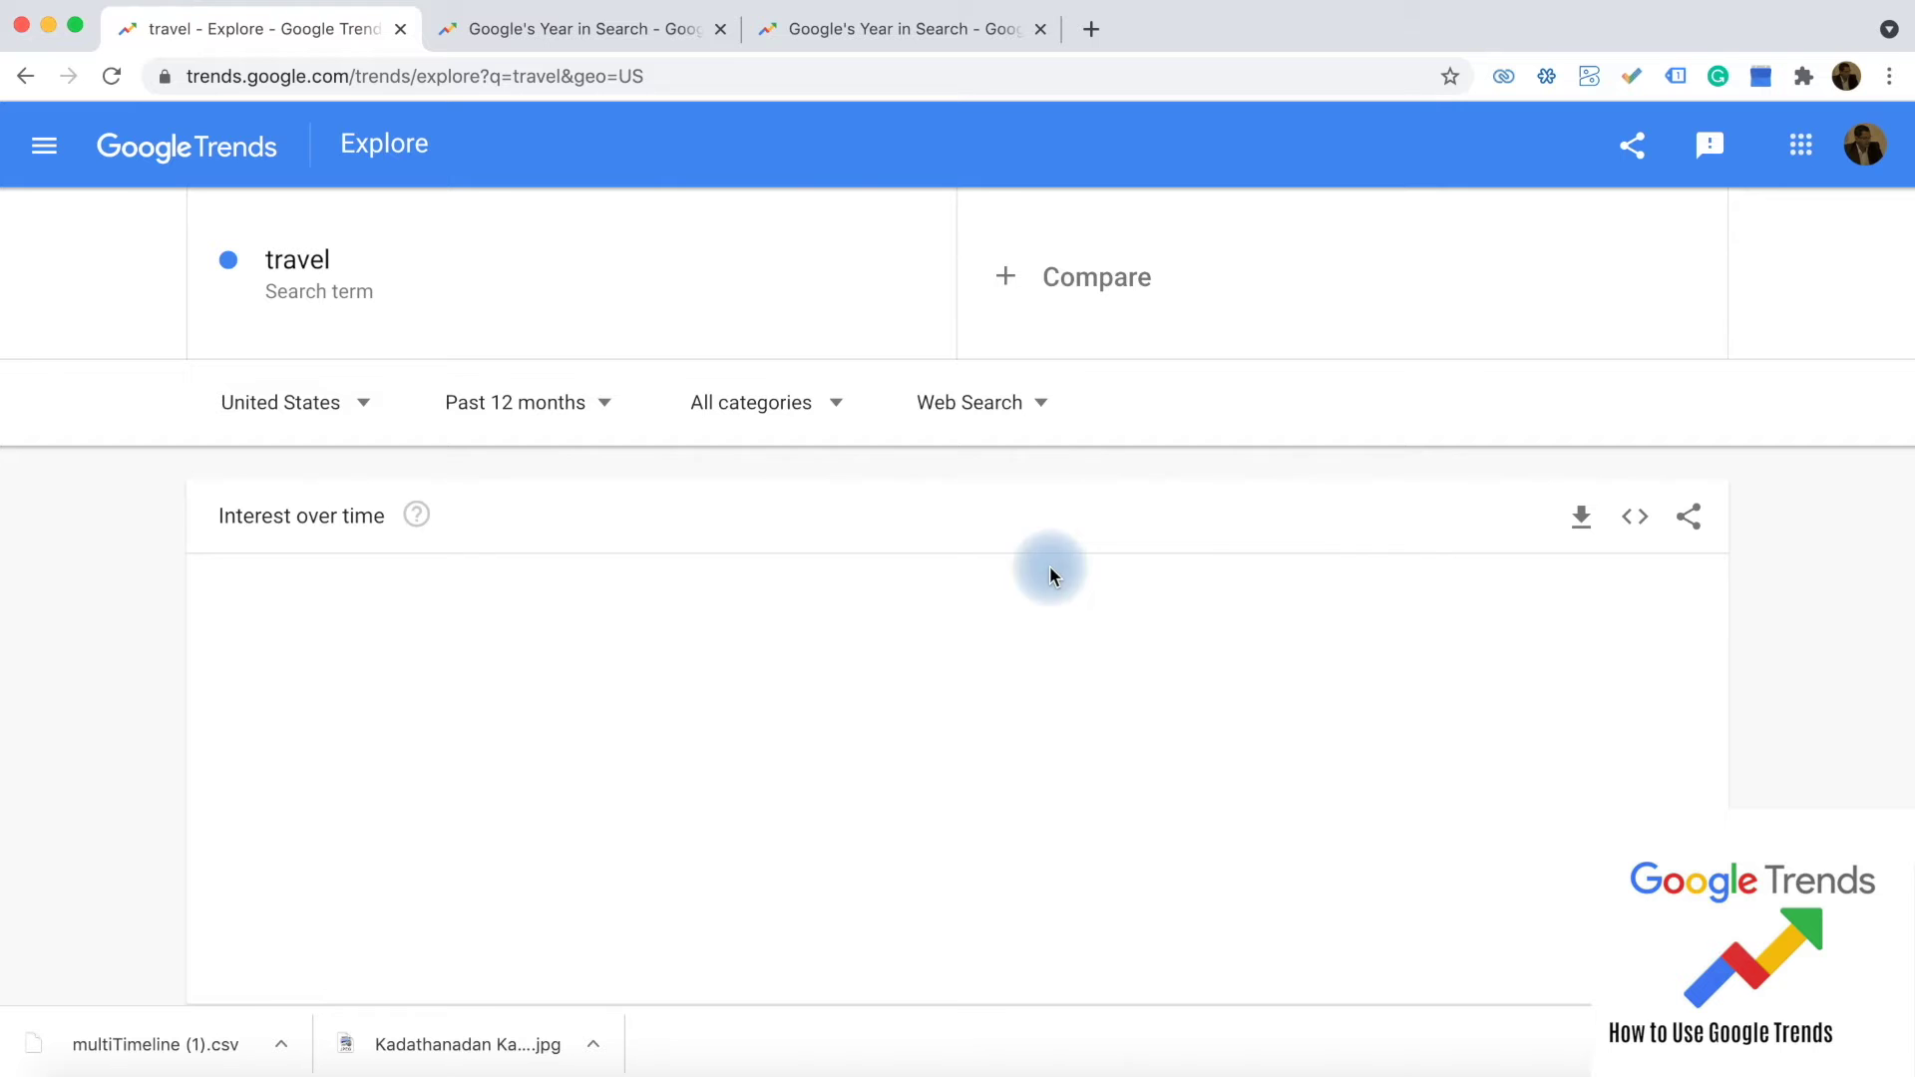
Examine the Interest over time chart for "travel" and read the explanation of its numbers.
scroll(1229, 679, down, 3)
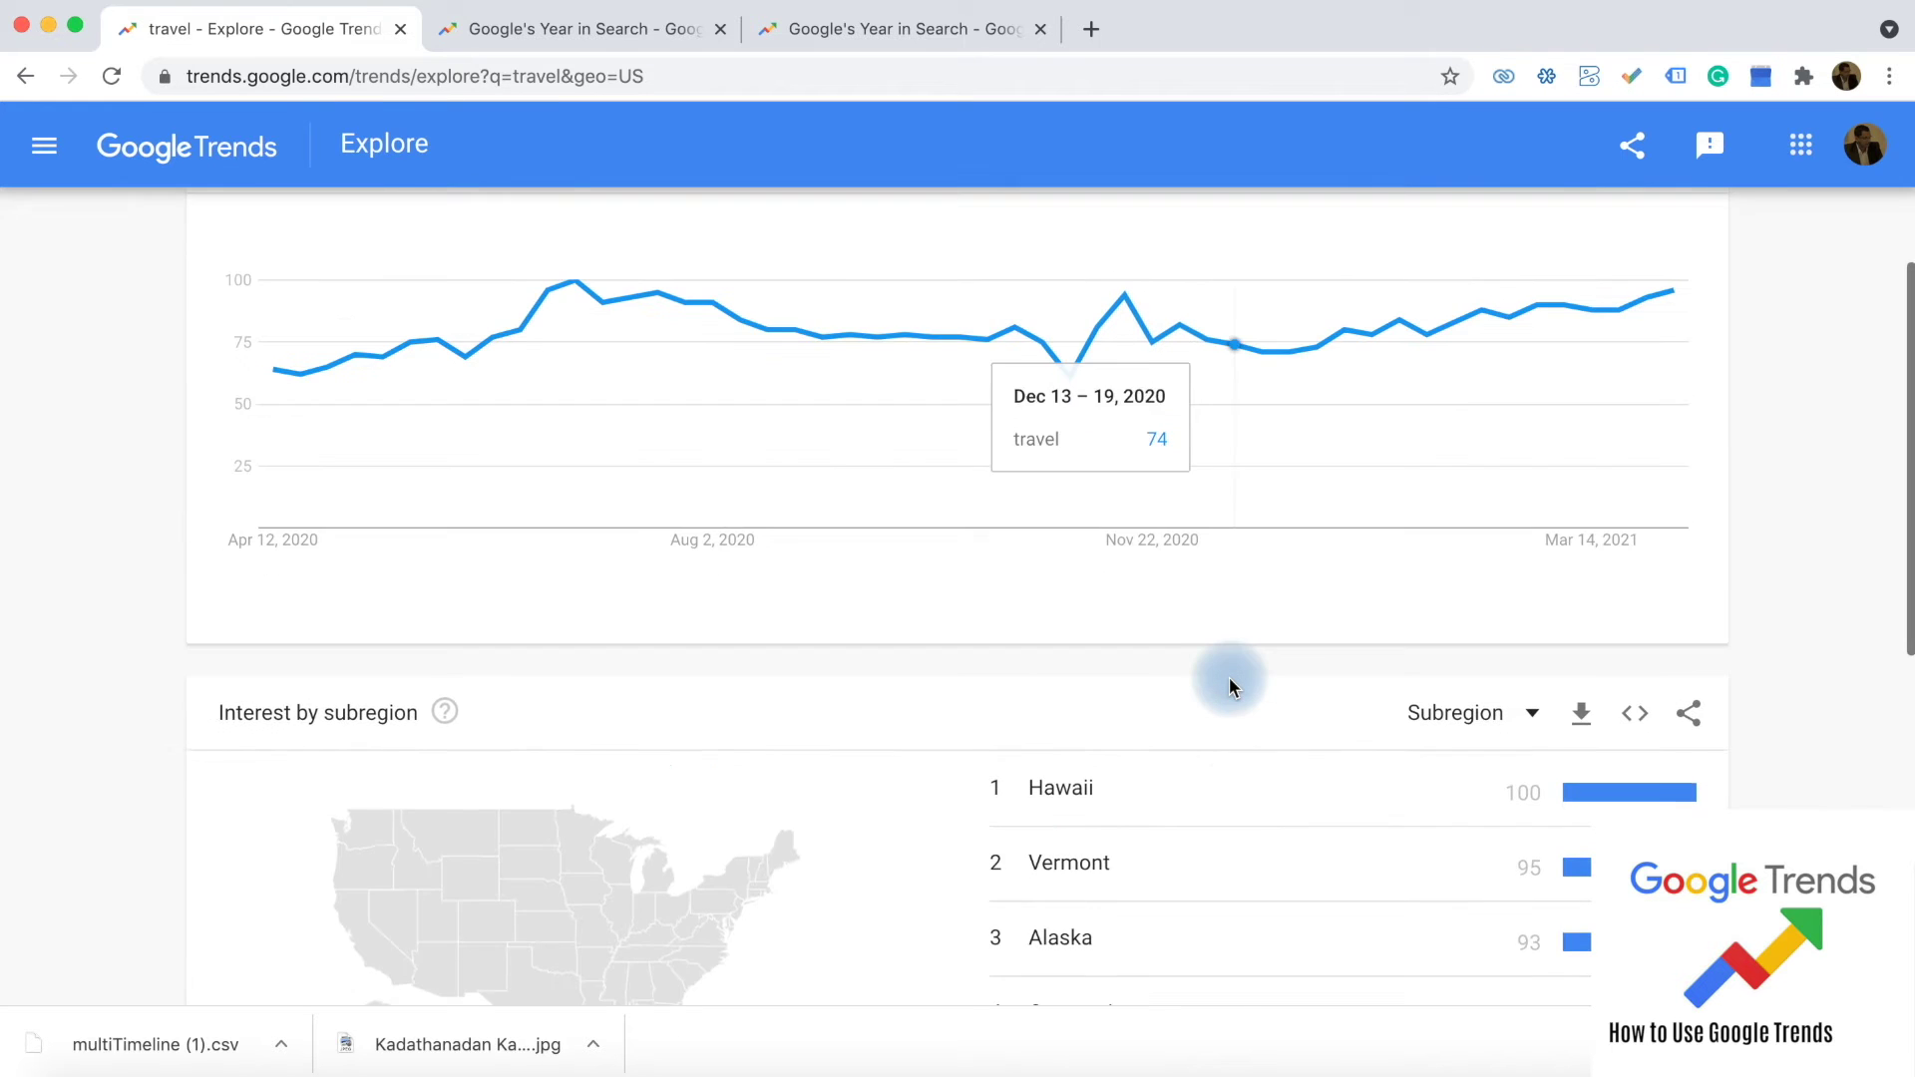
scroll(1229, 686, up, 2)
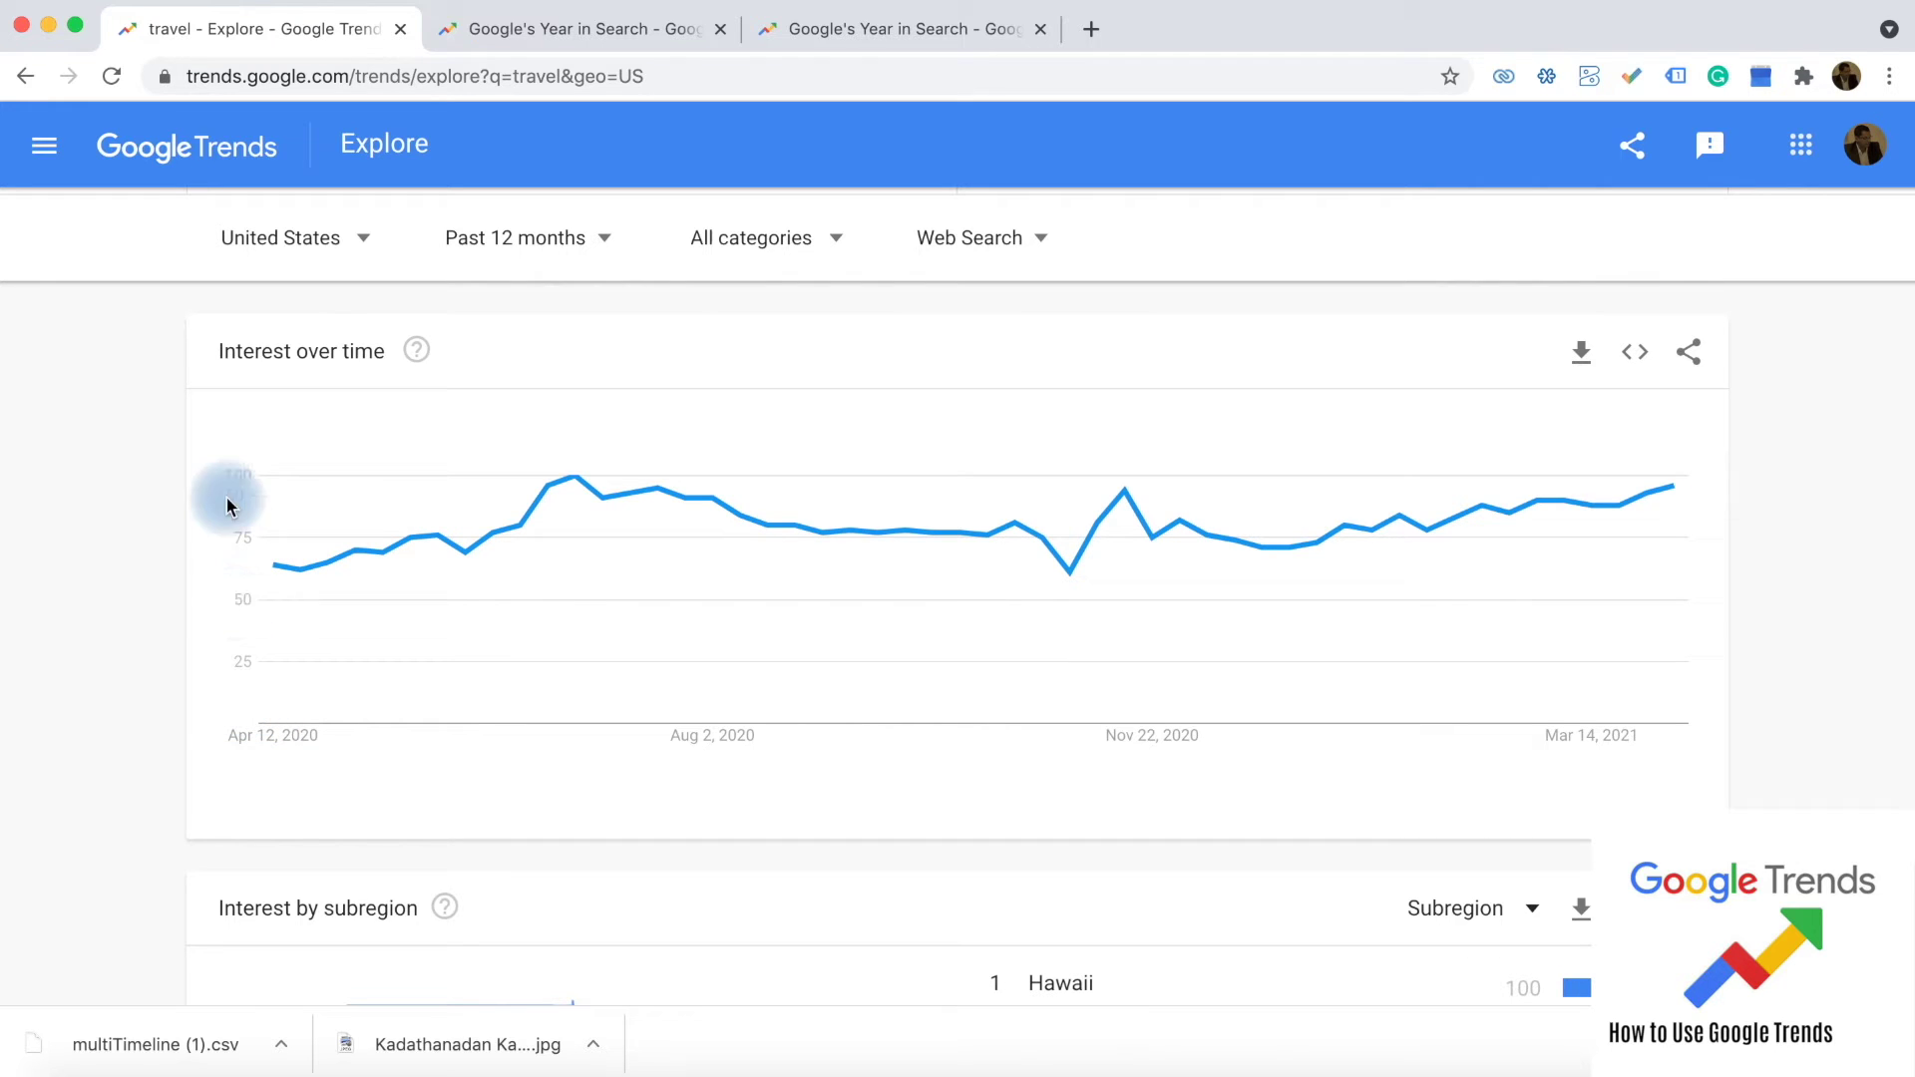
click(412, 357)
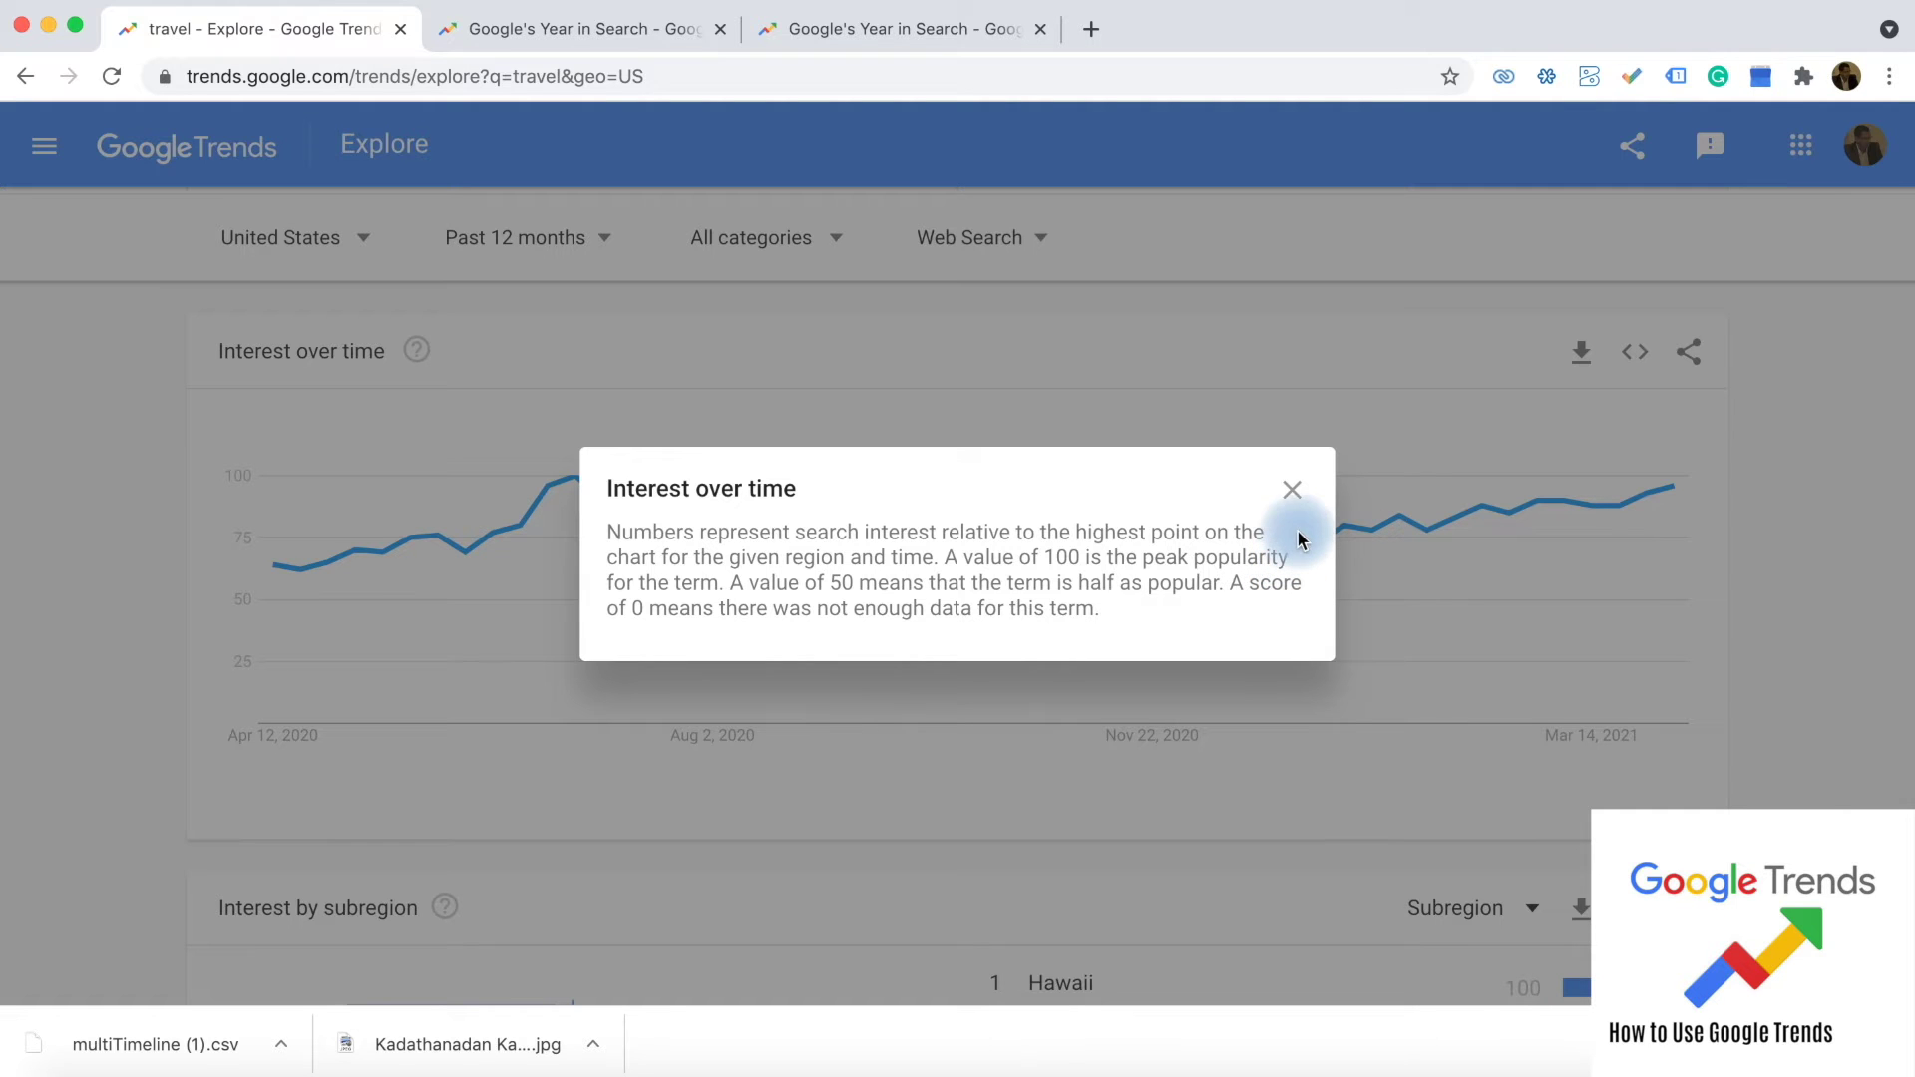
click(1292, 489)
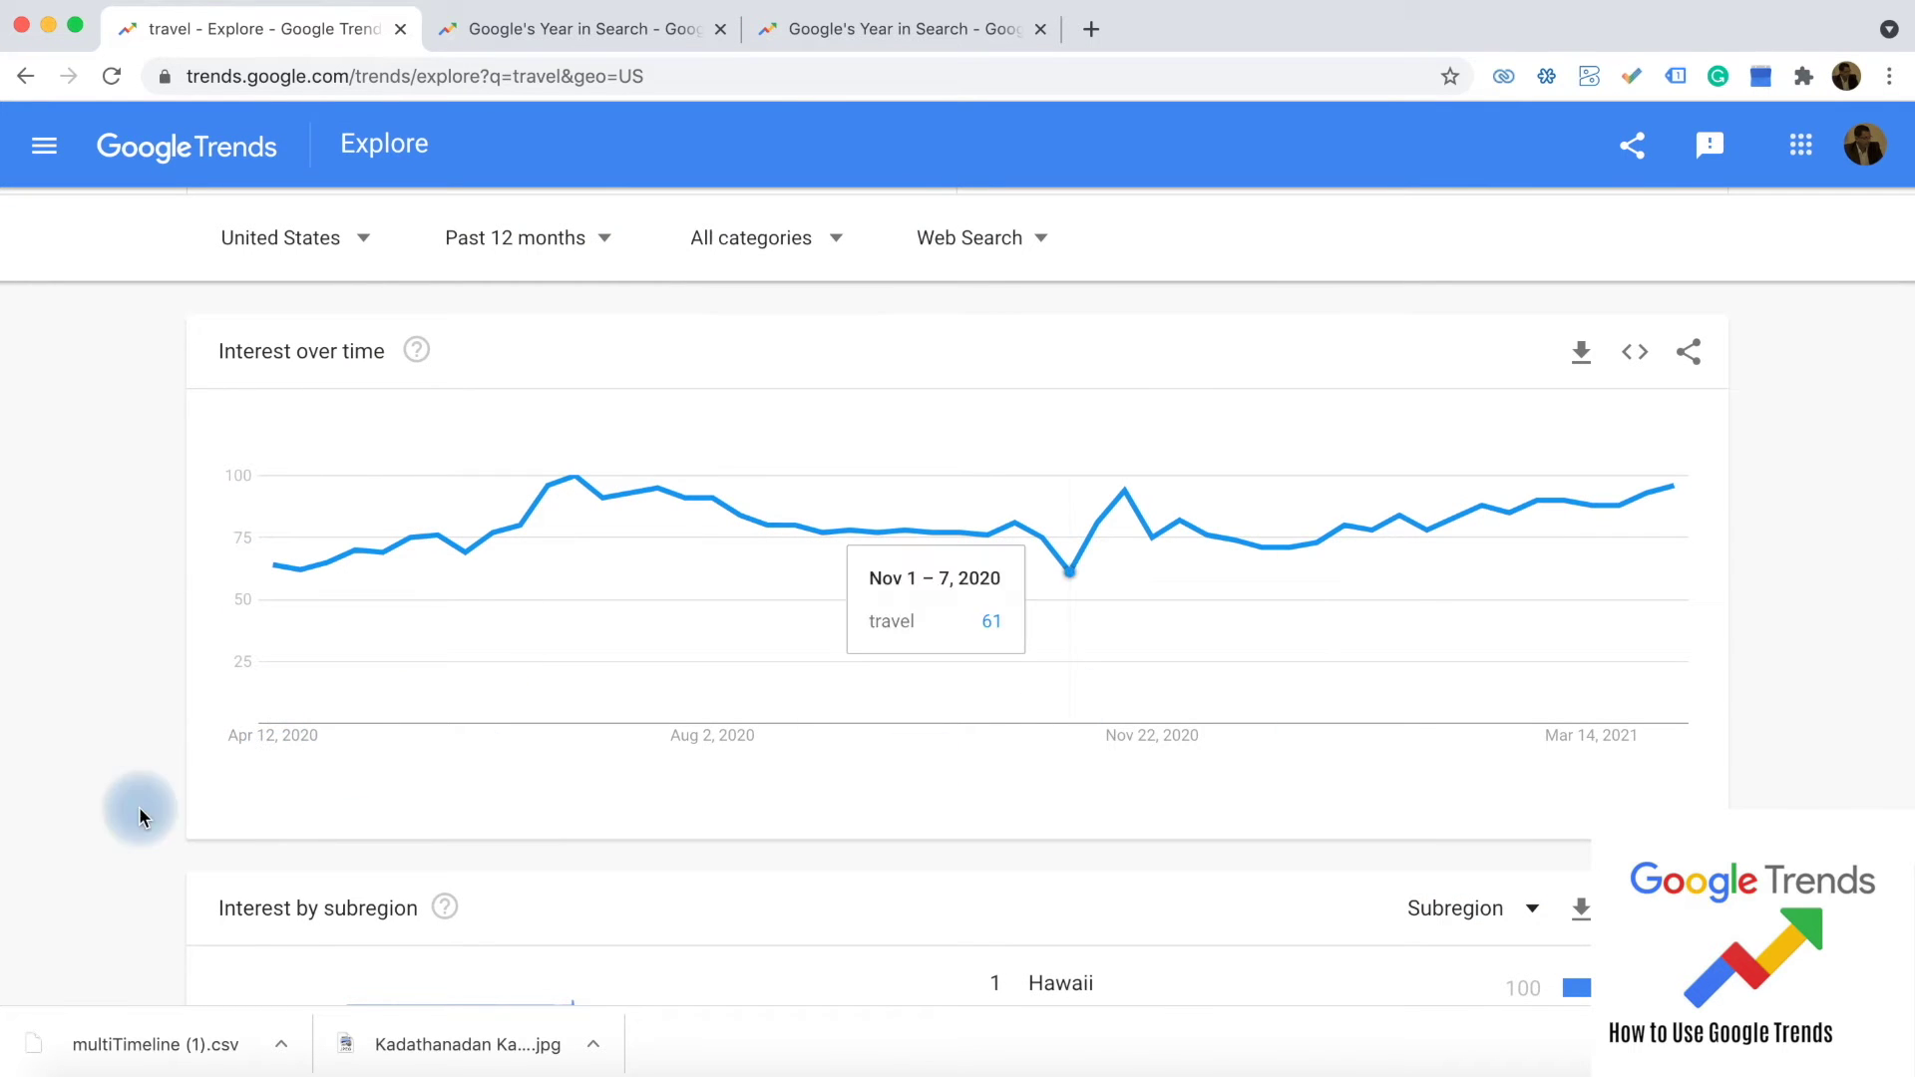
Set the time range for "travel" to Past 90 days and review the Interest over time chart.
click(570, 243)
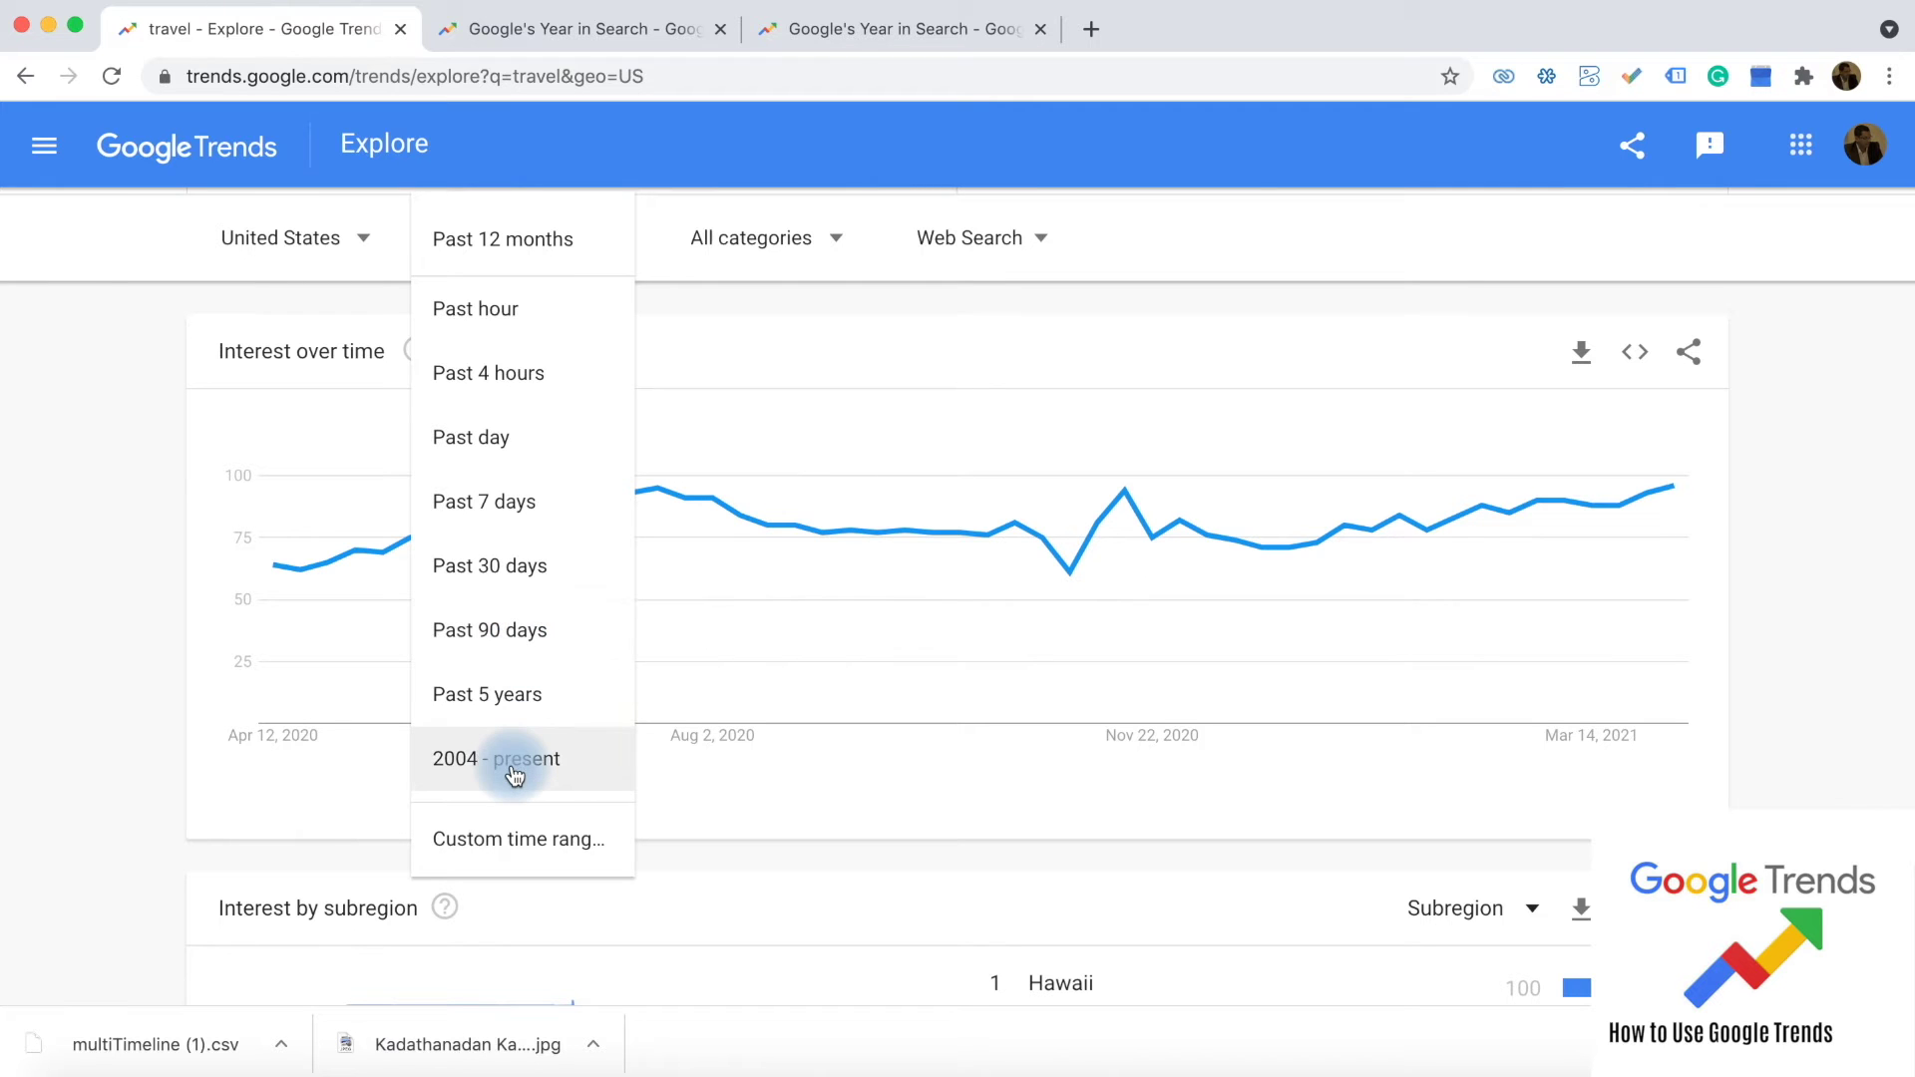
click(515, 638)
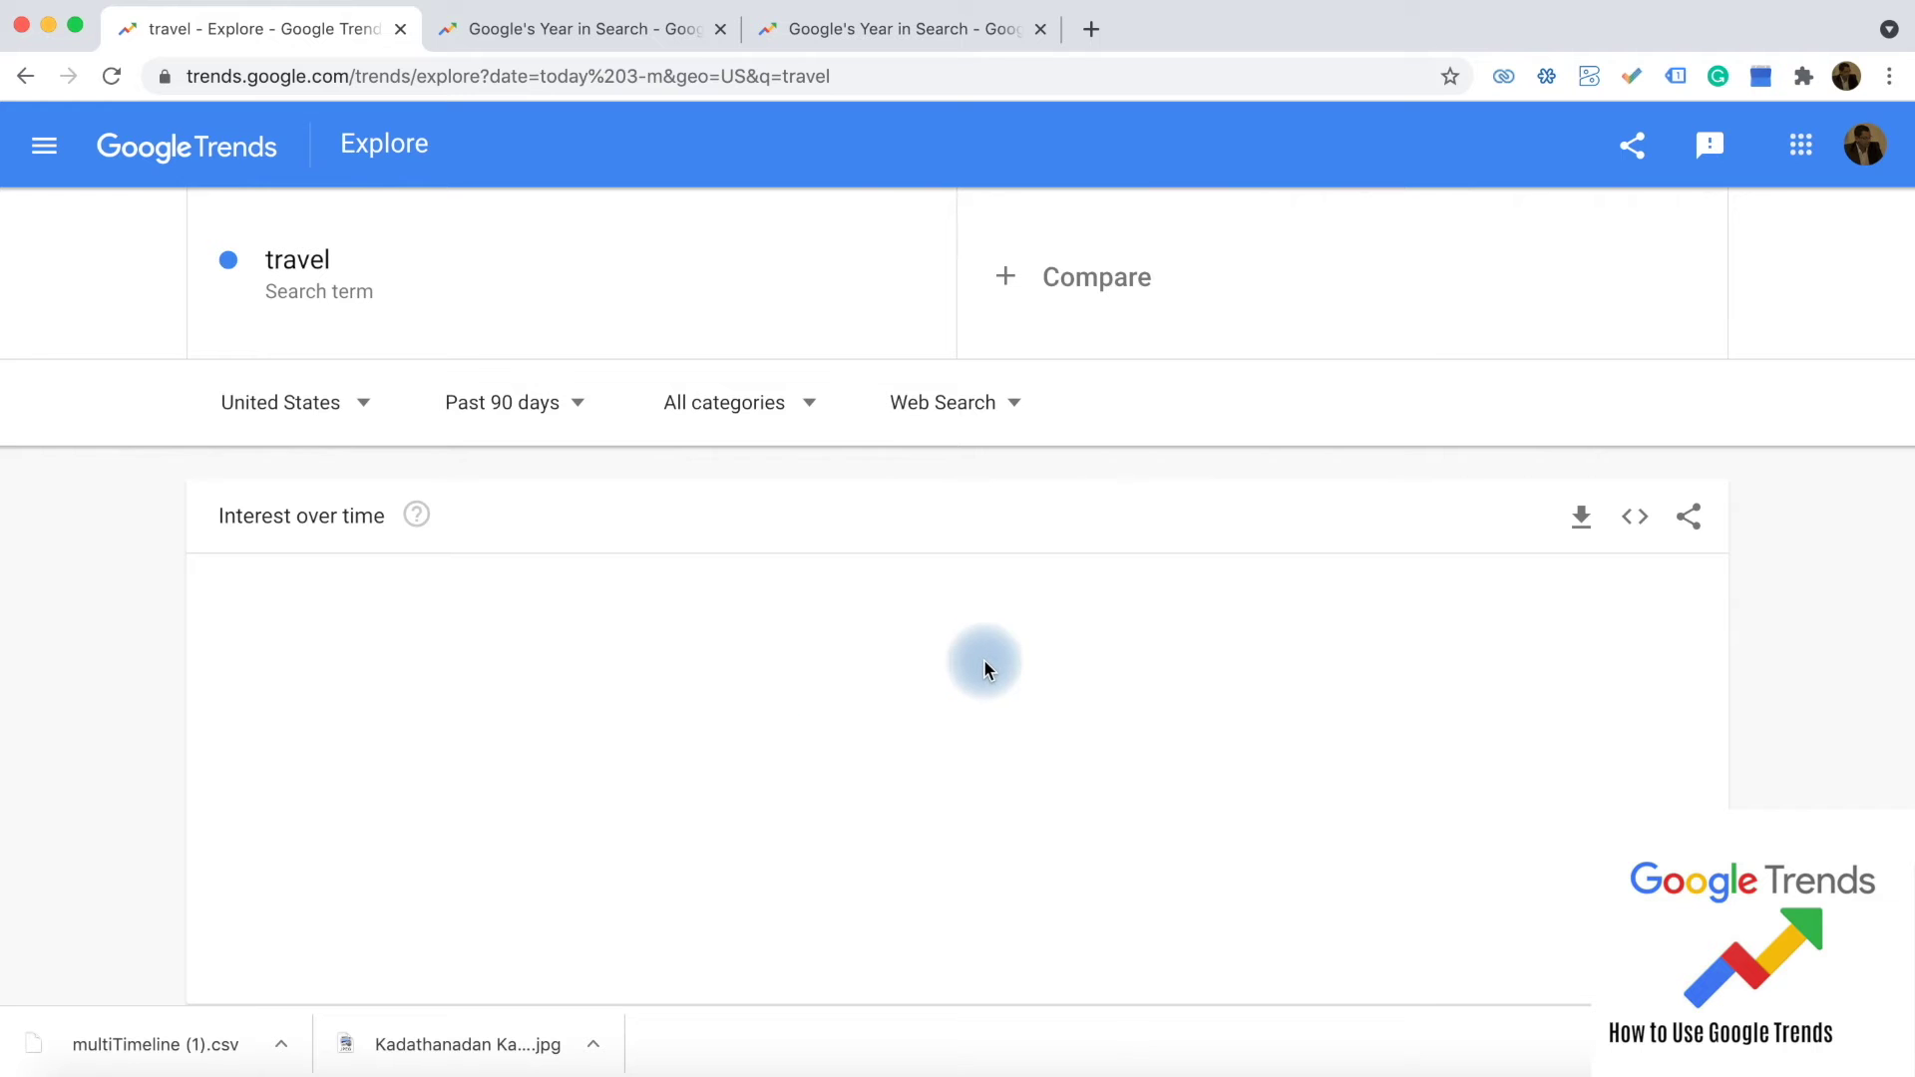
scroll(983, 664, down, 2)
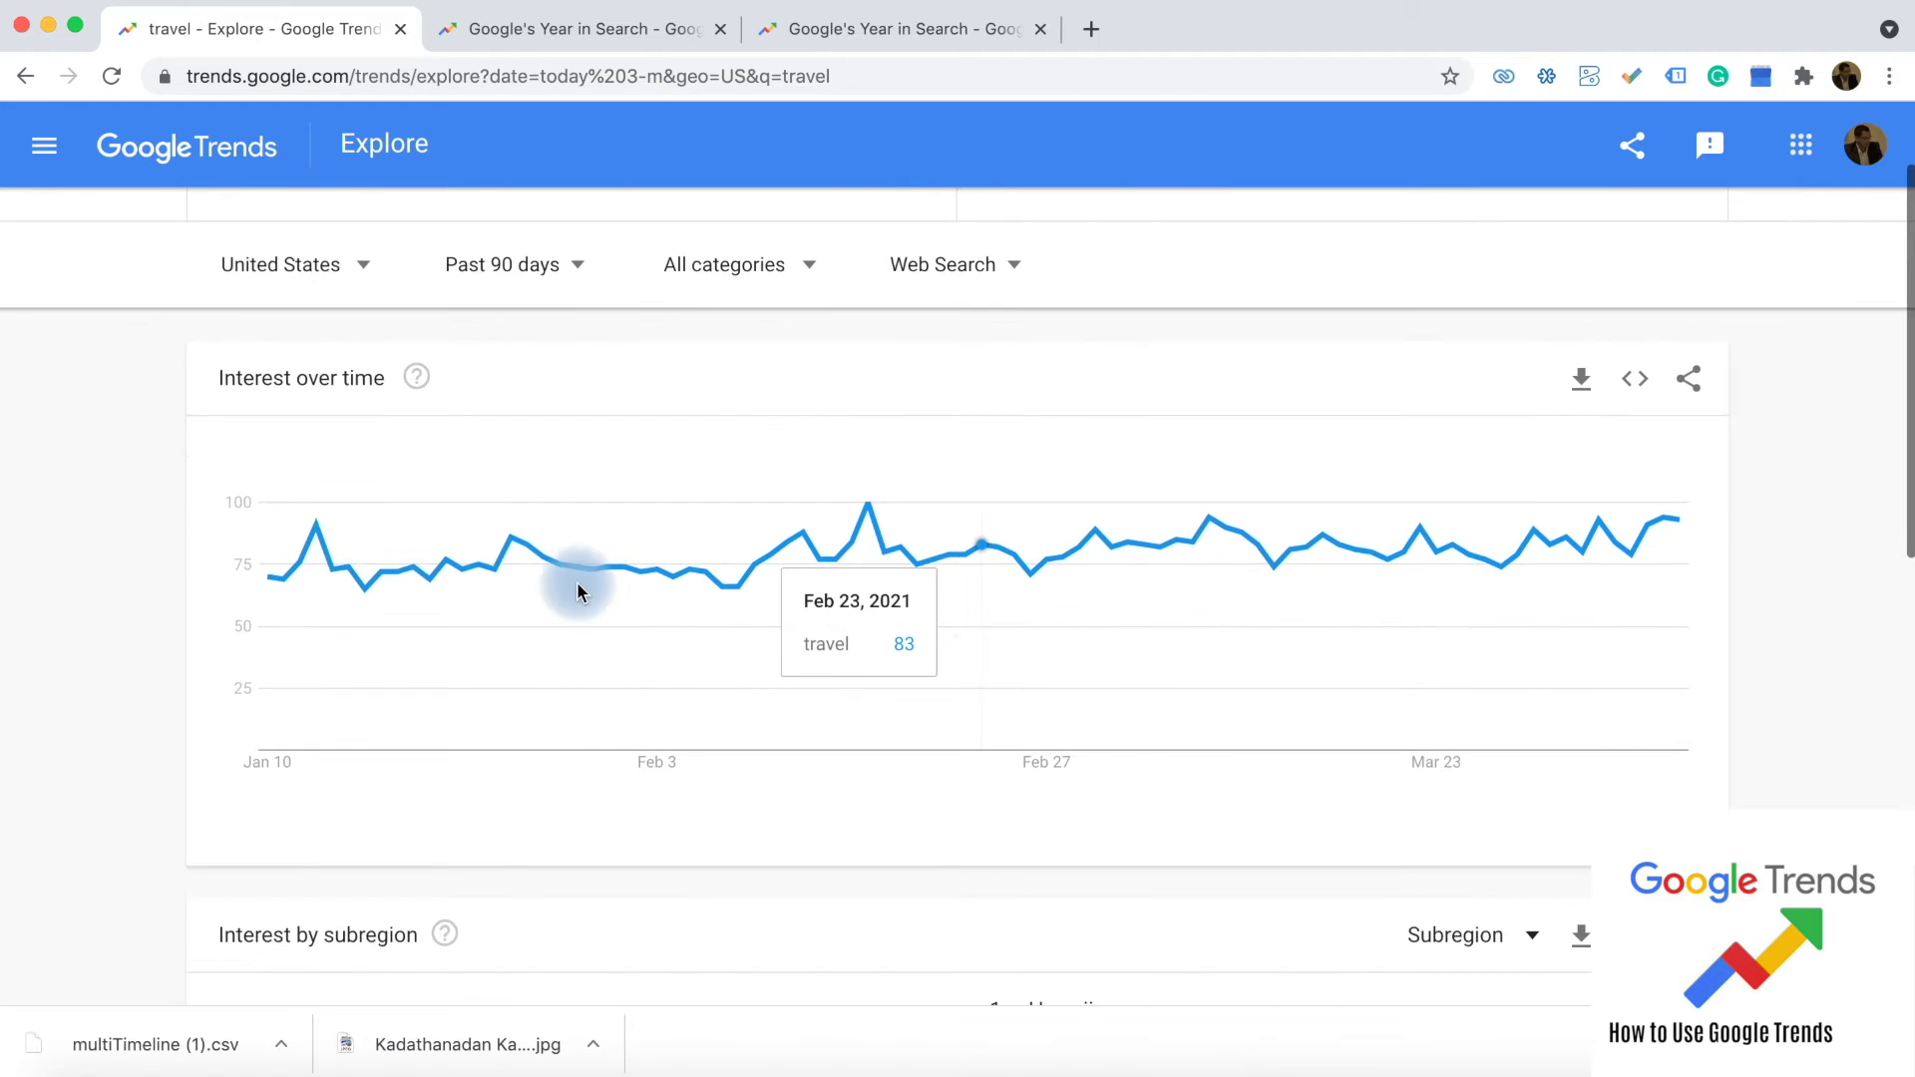
scroll(672, 606, up, 2)
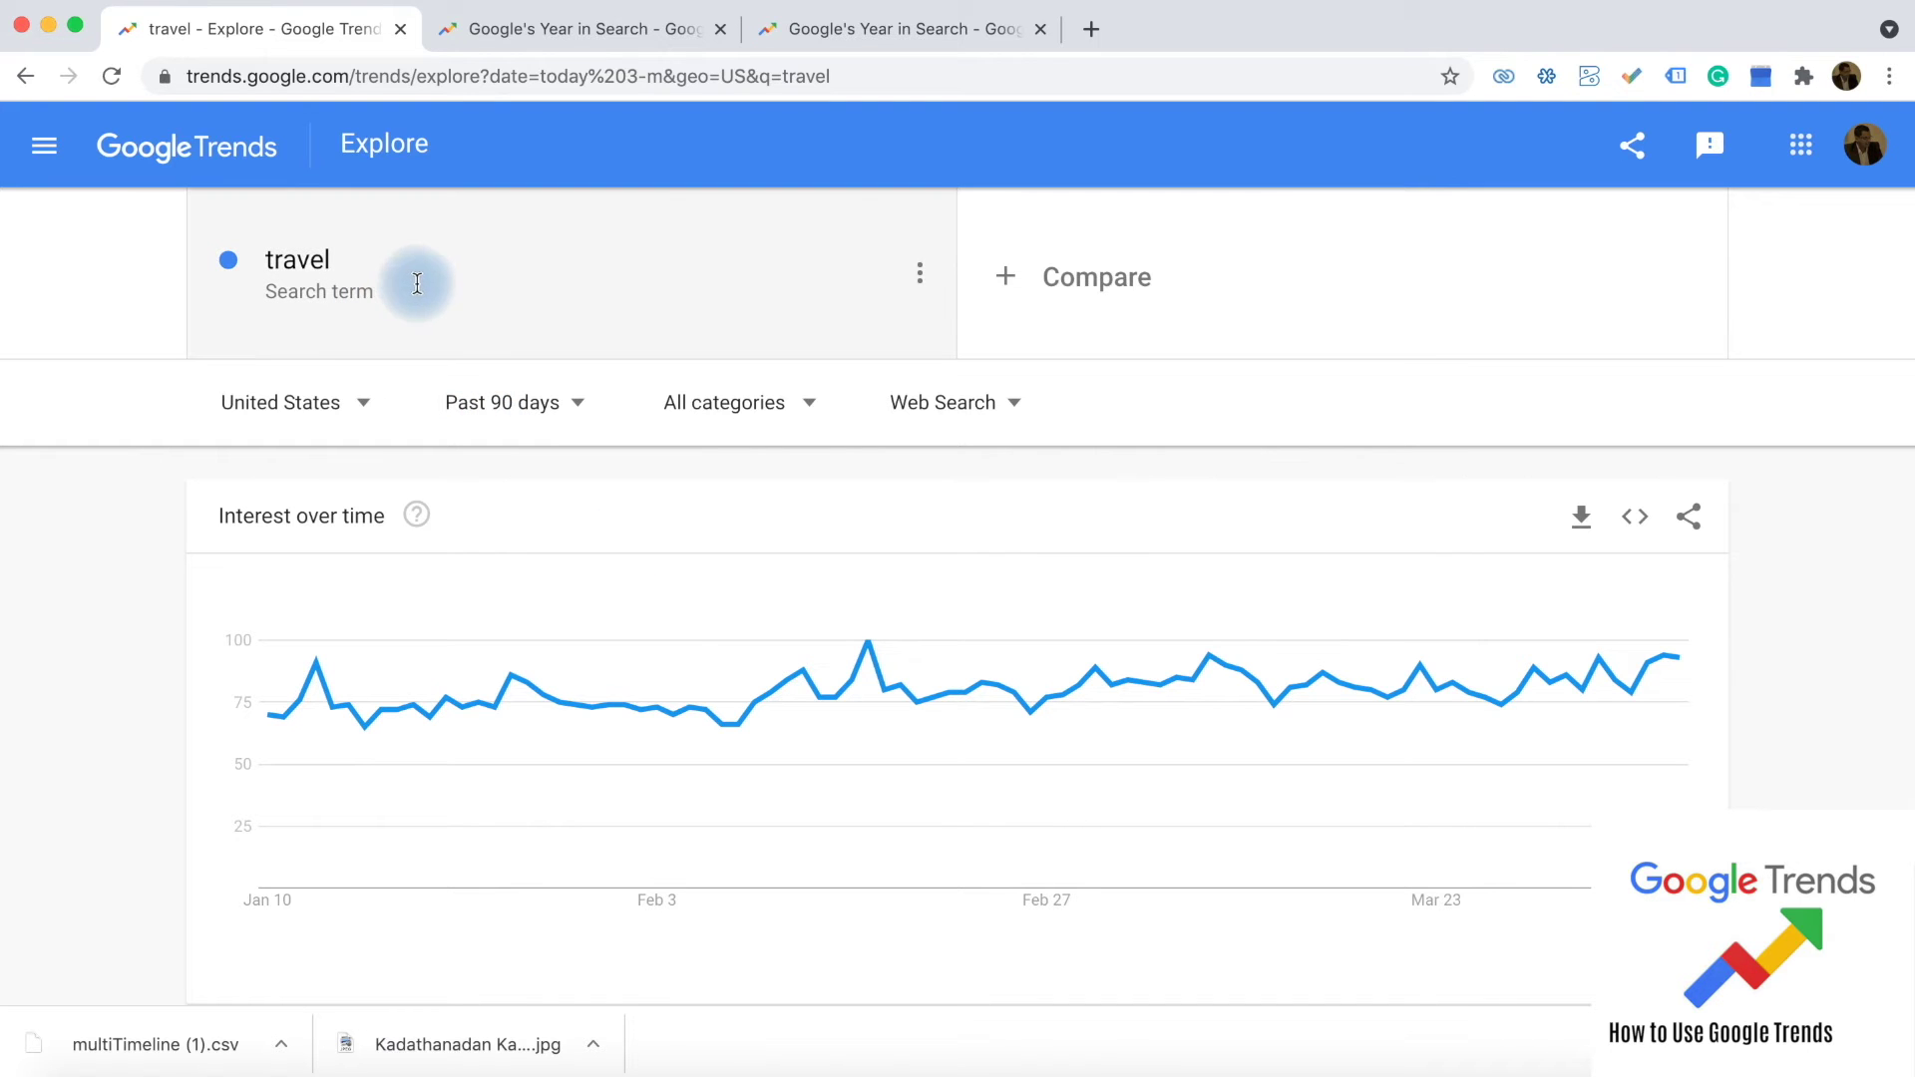
Add "stay" as a comparison search term alongside "travel".
click(1006, 279)
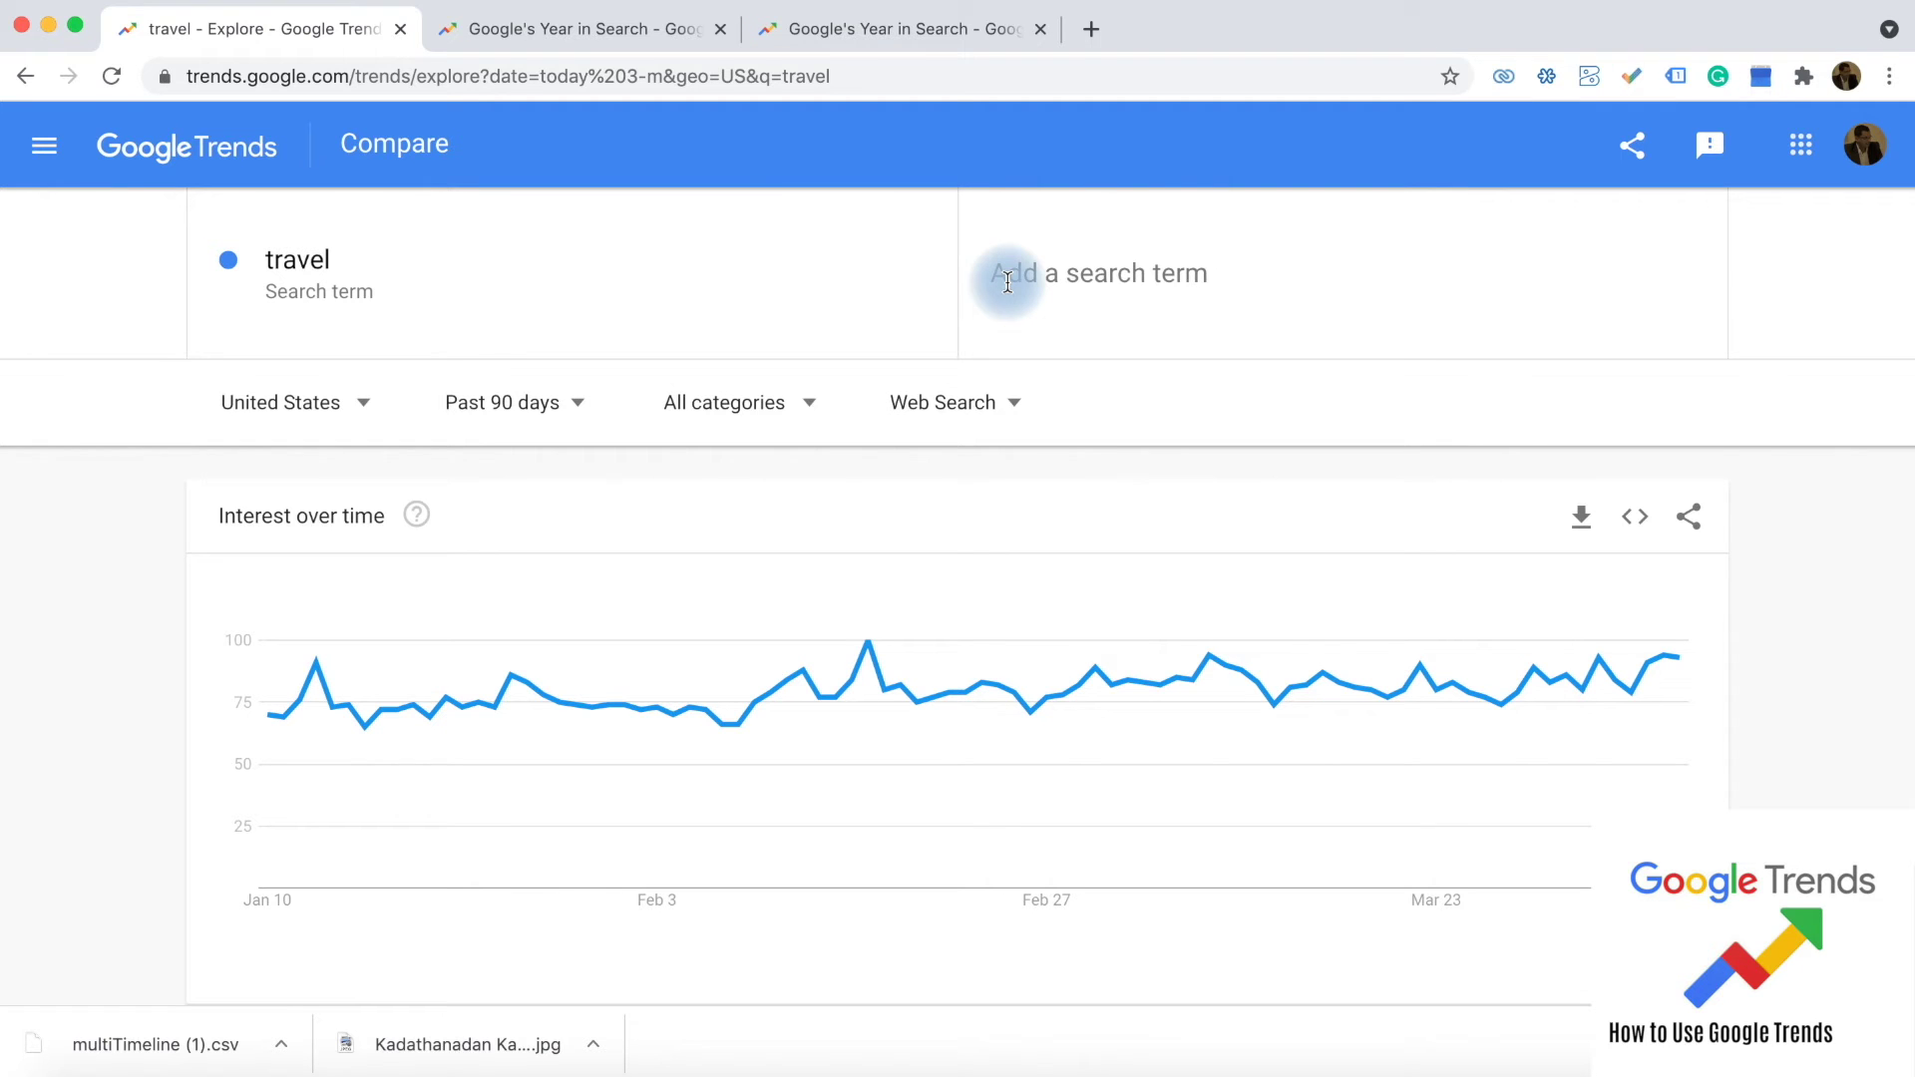
text(stay)
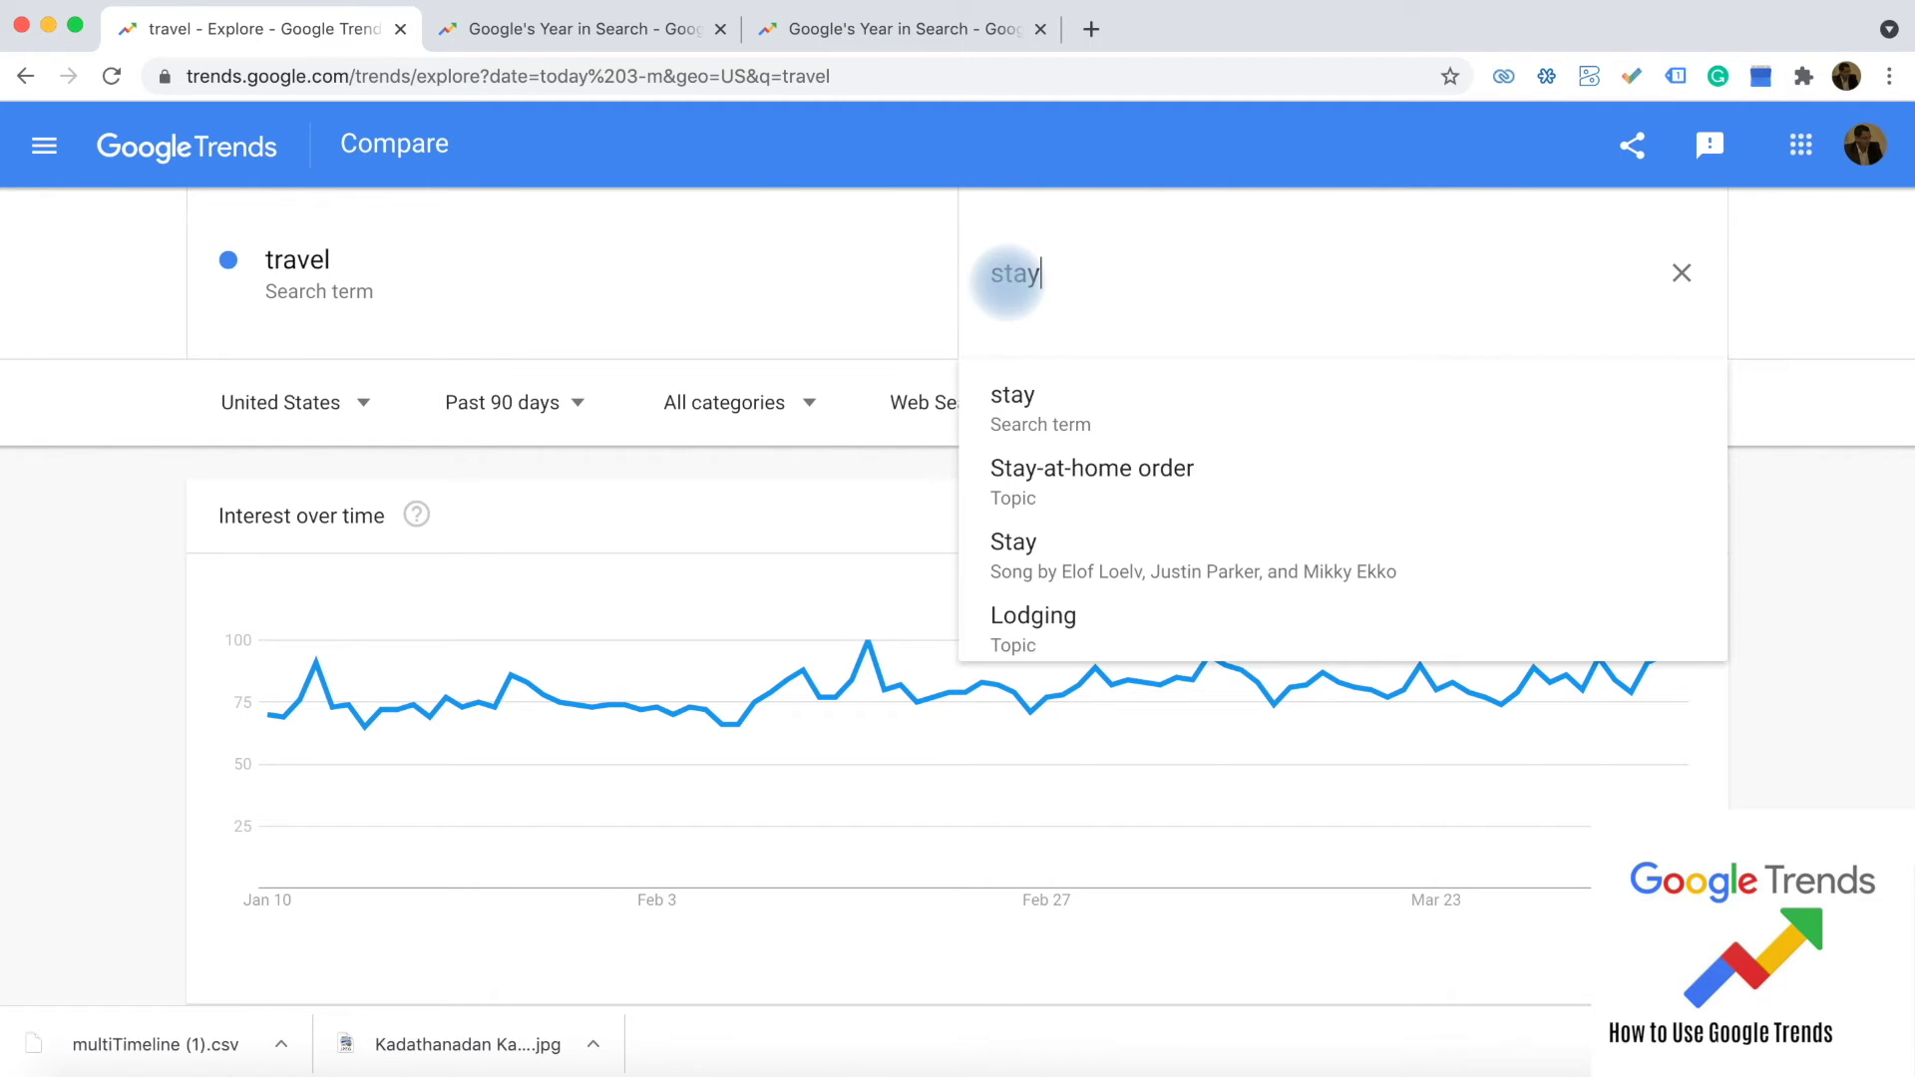
click(1034, 409)
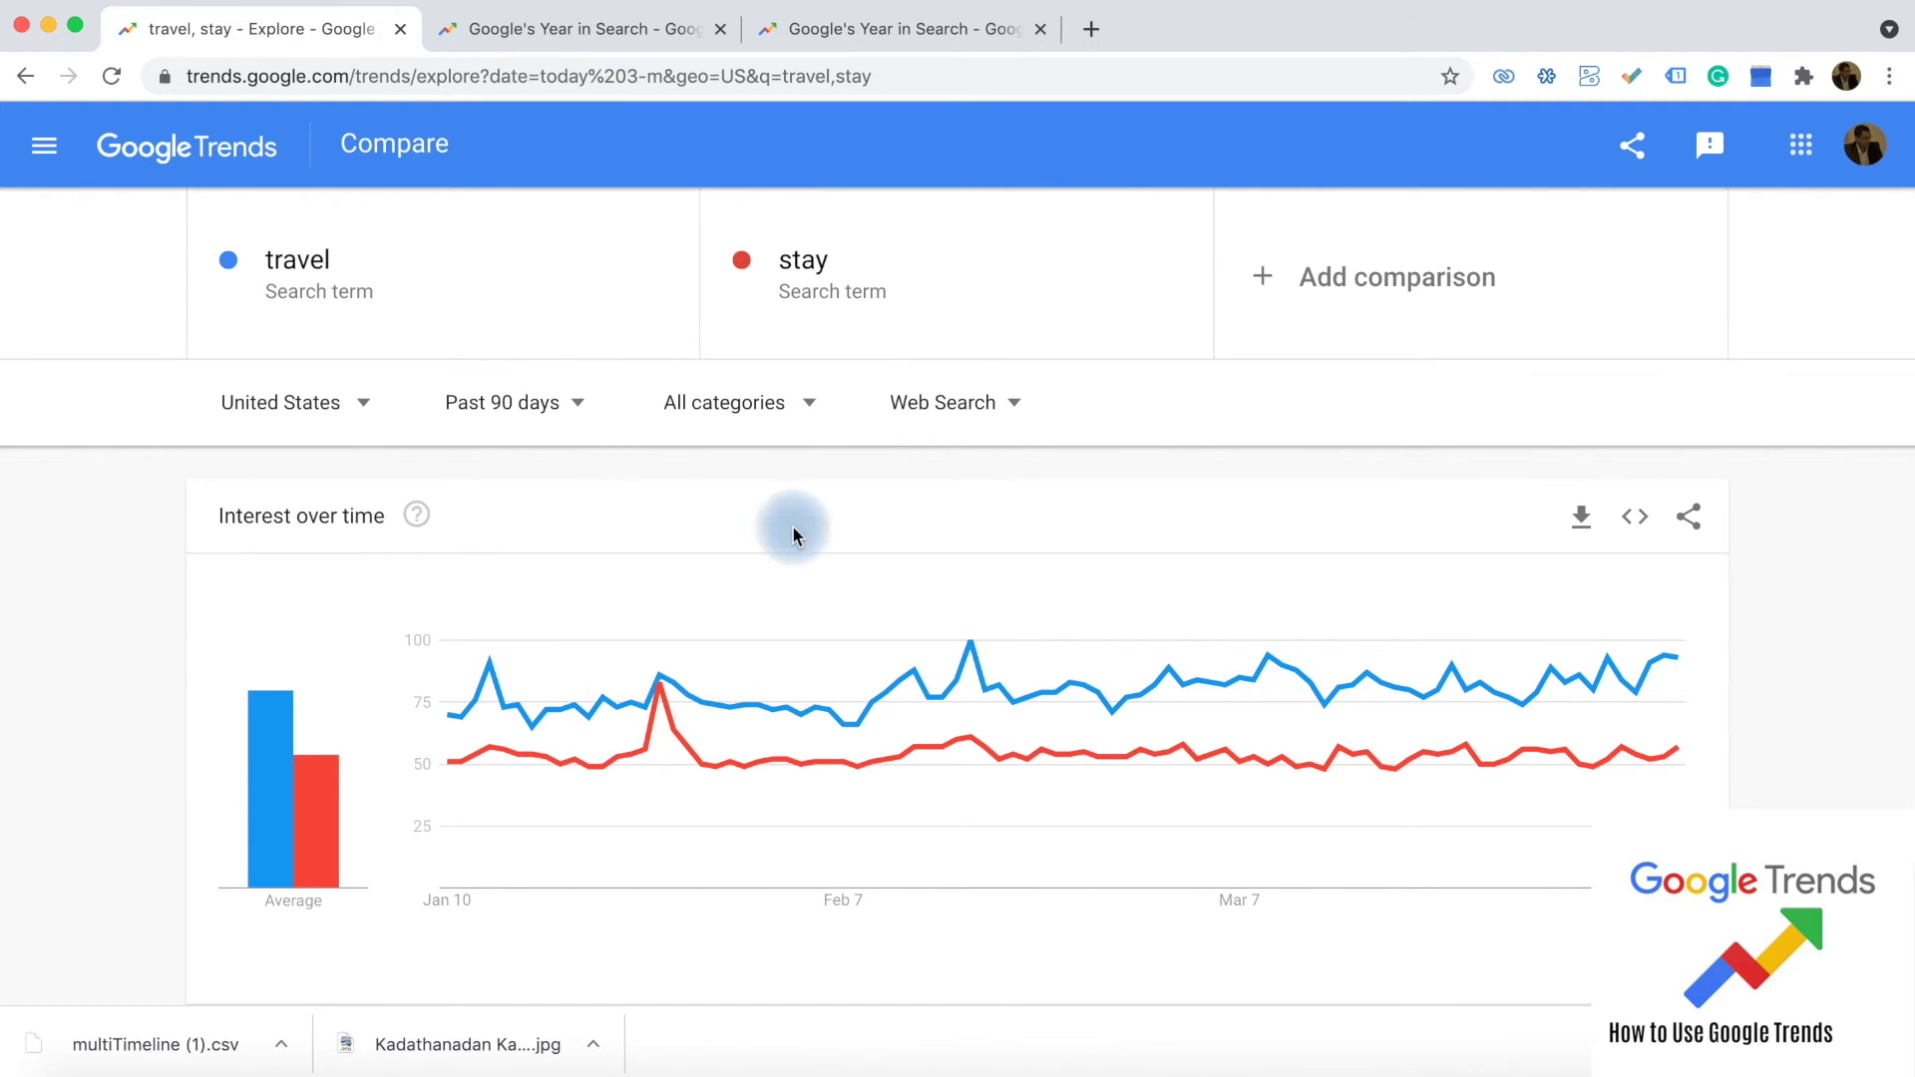
Examine the average interest bars, the trend lines and Hawaii's share in the compared breakdown by subregion.
mouse_move(284, 864)
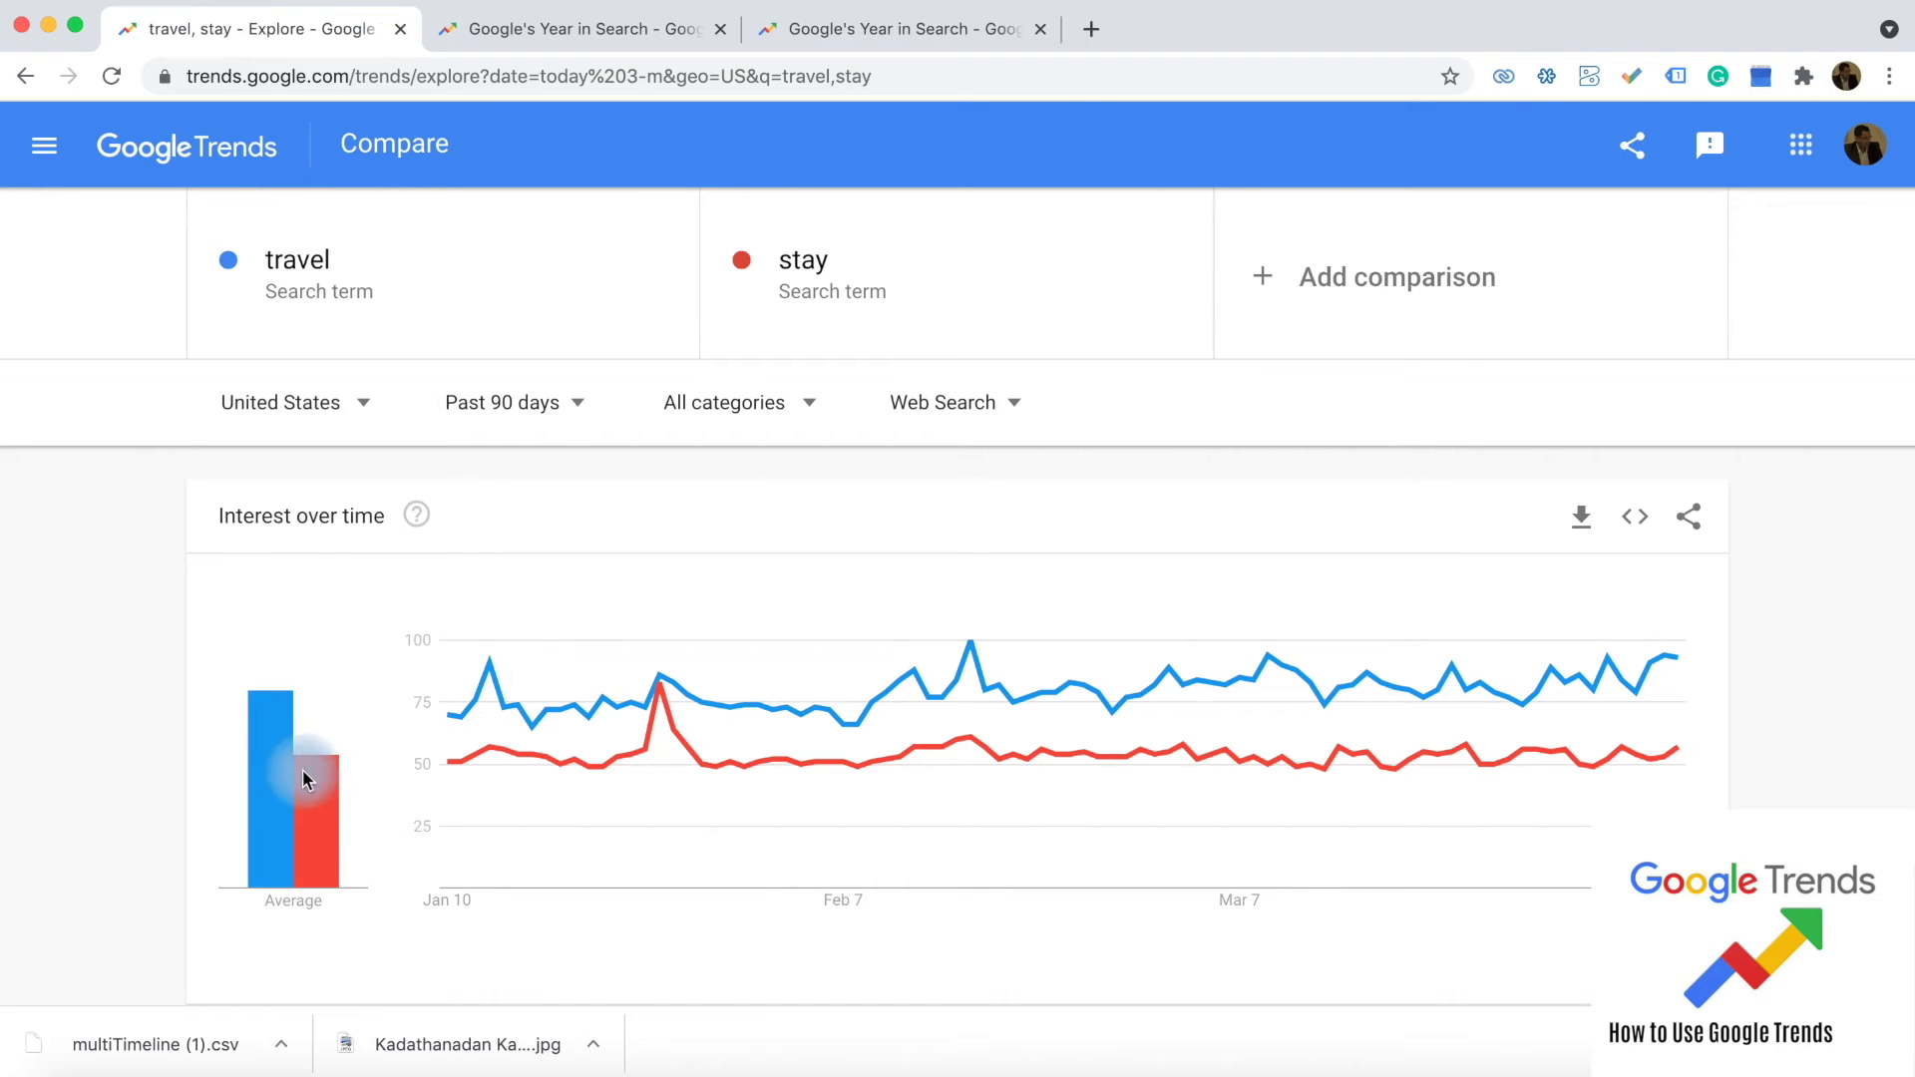
mouse_move(305, 800)
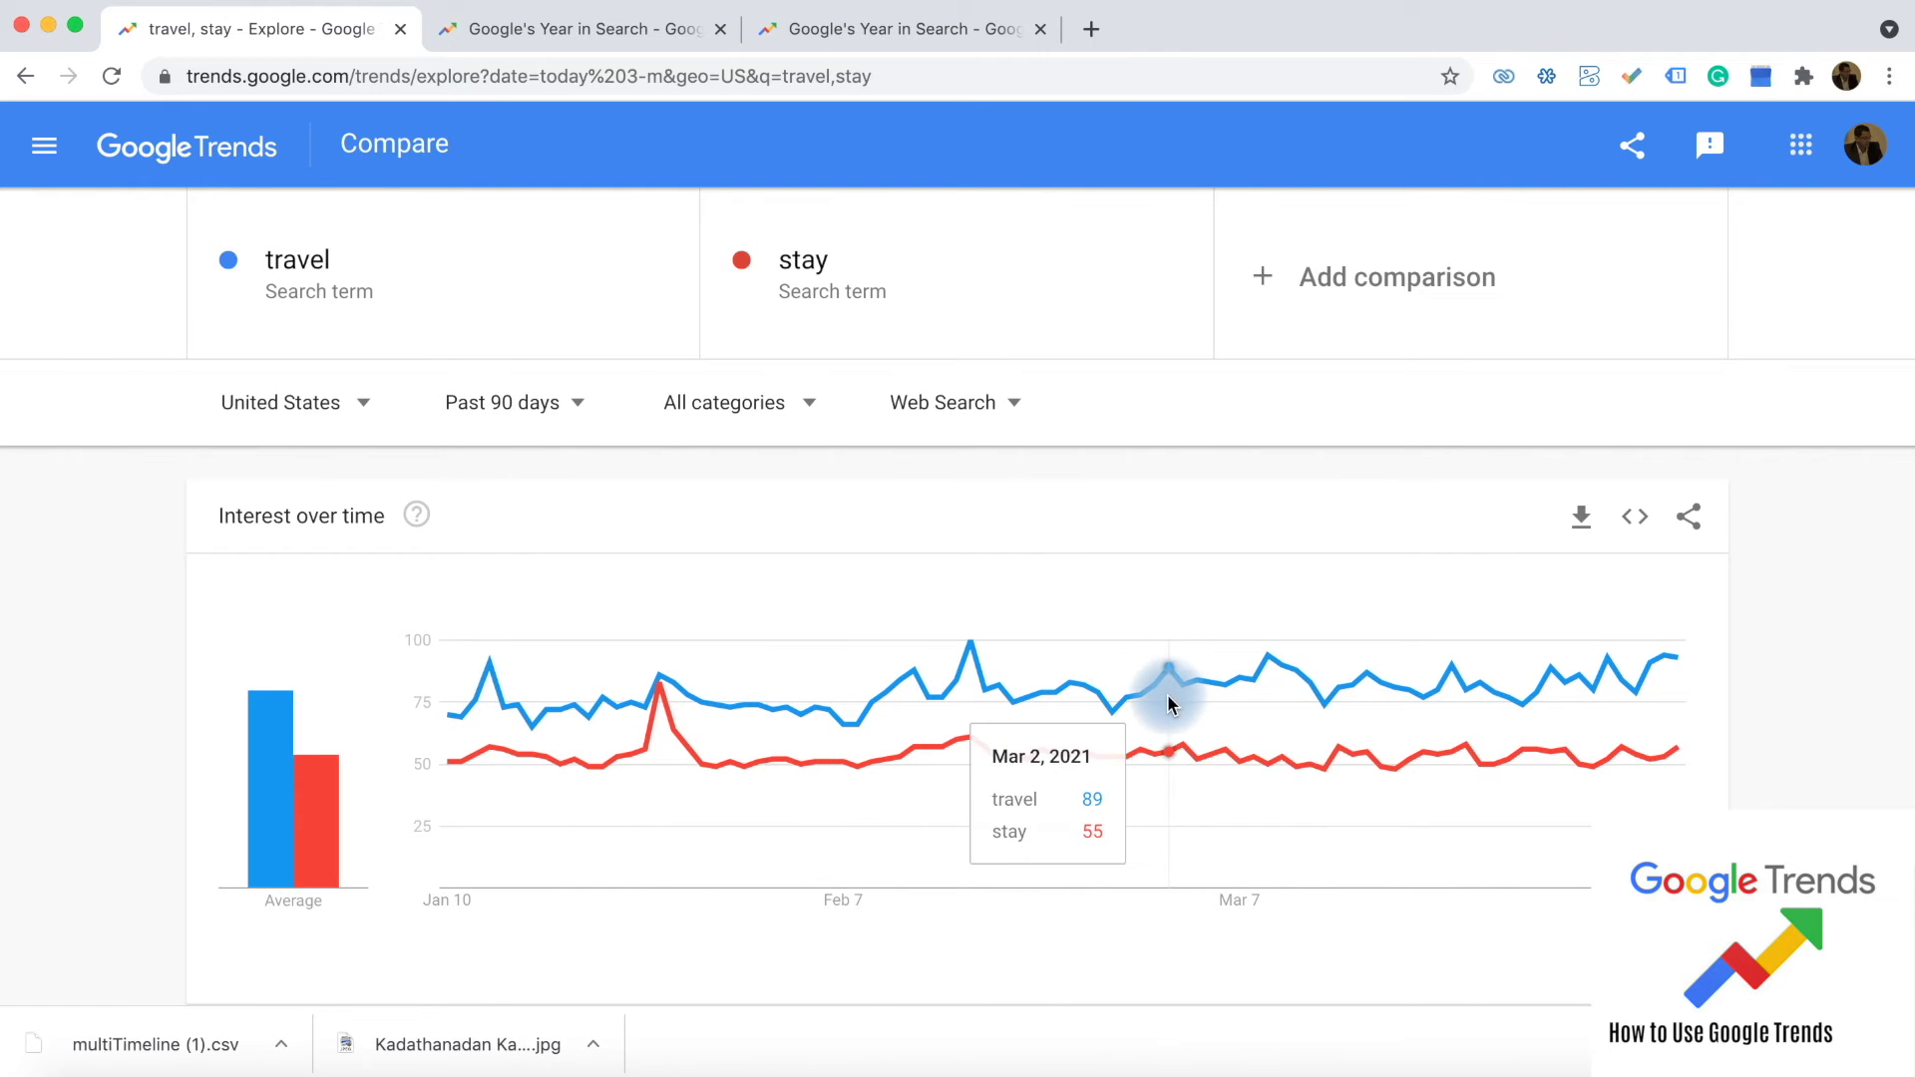
scroll(1269, 666, down, 3)
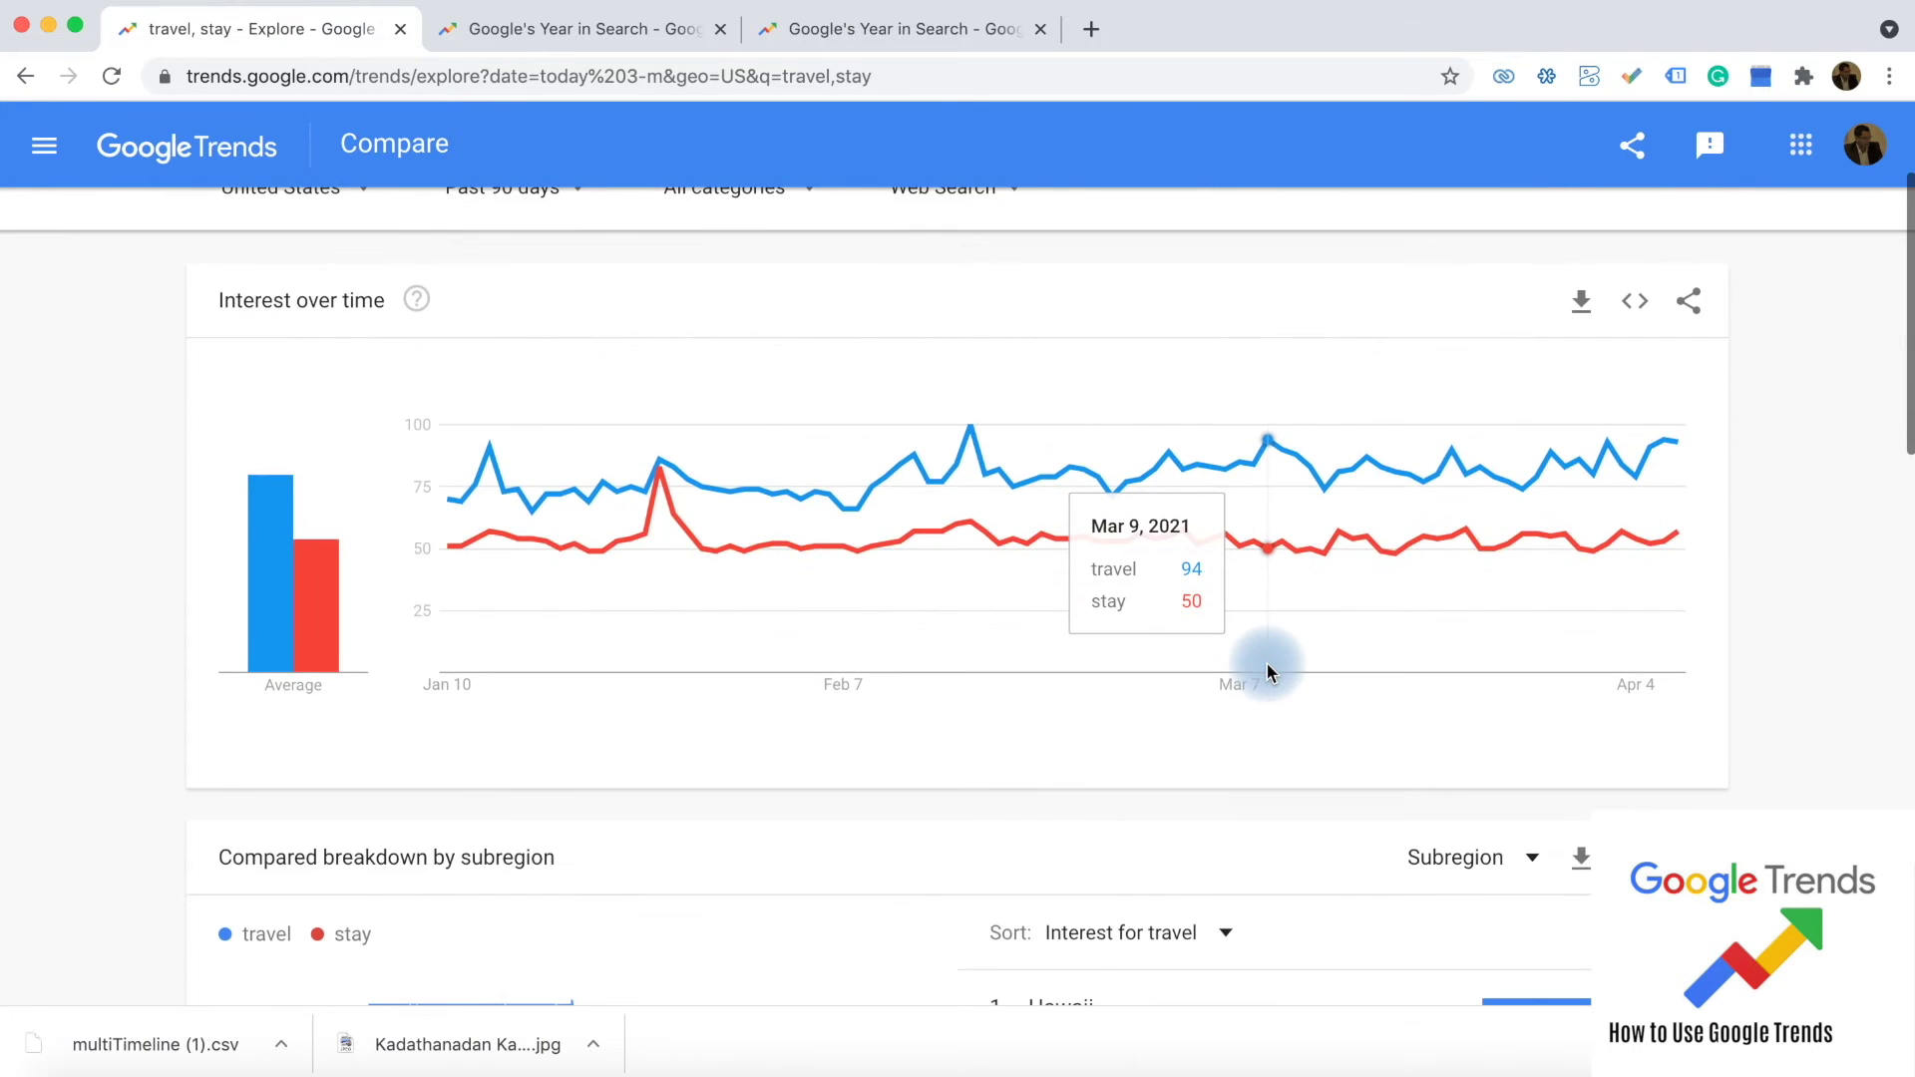
scroll(1266, 666, down, 6)
scroll(1269, 671, up, 1)
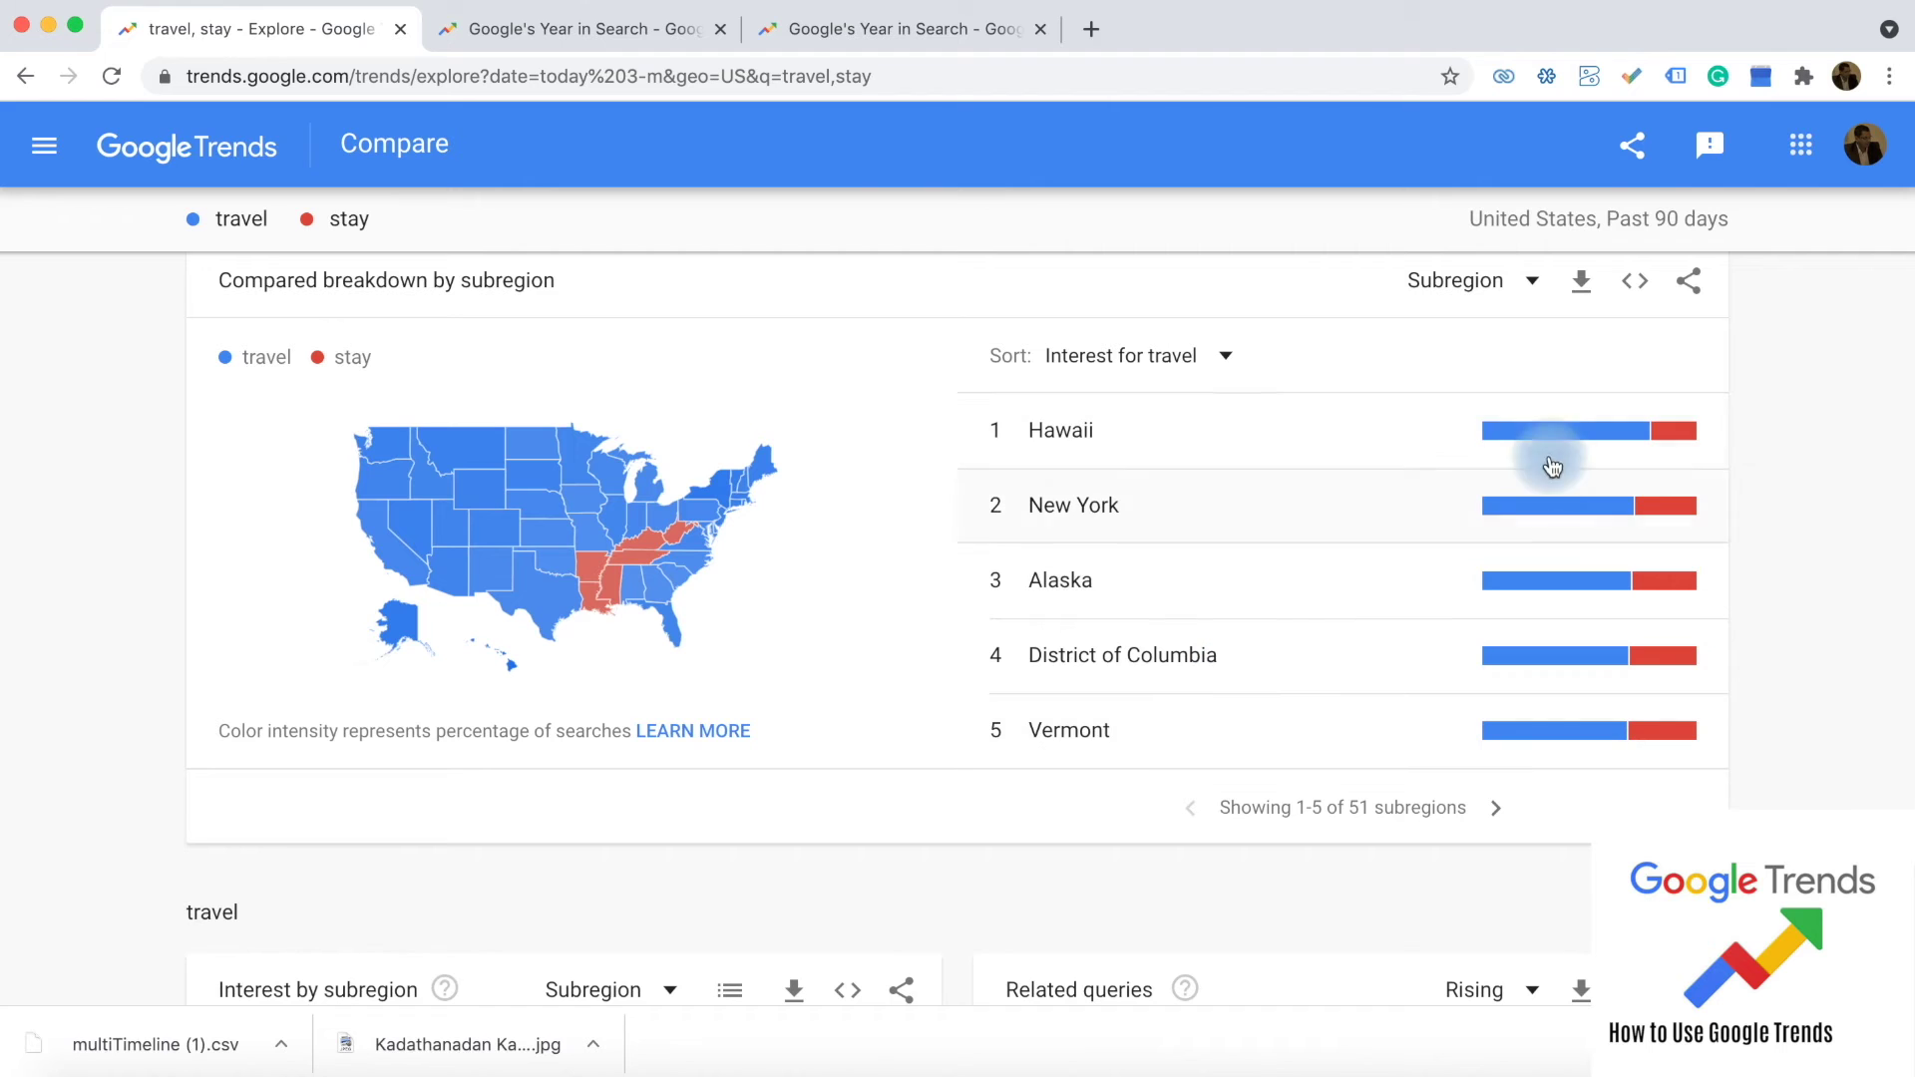
mouse_move(1543, 440)
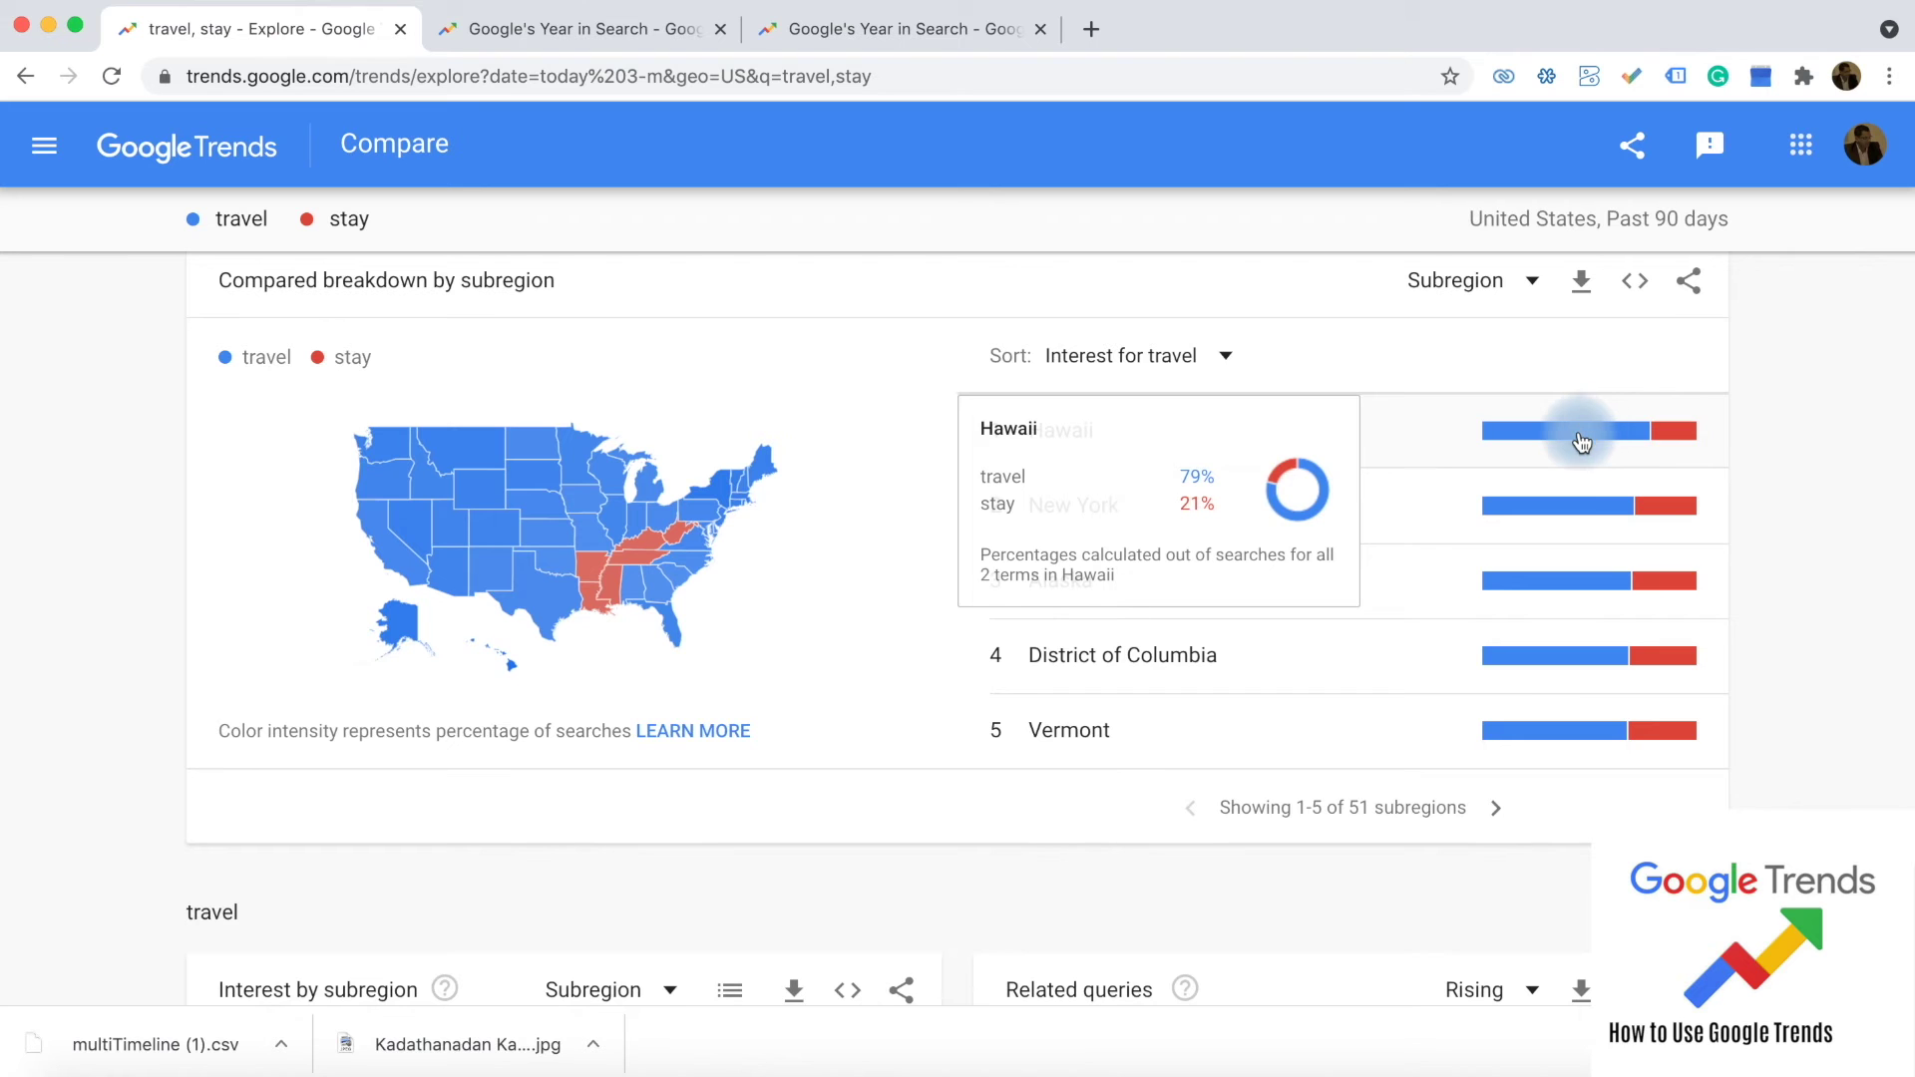
Examine the interest by subregion and rising related queries for both "travel" and "stay".
scroll(1014, 886, down, 5)
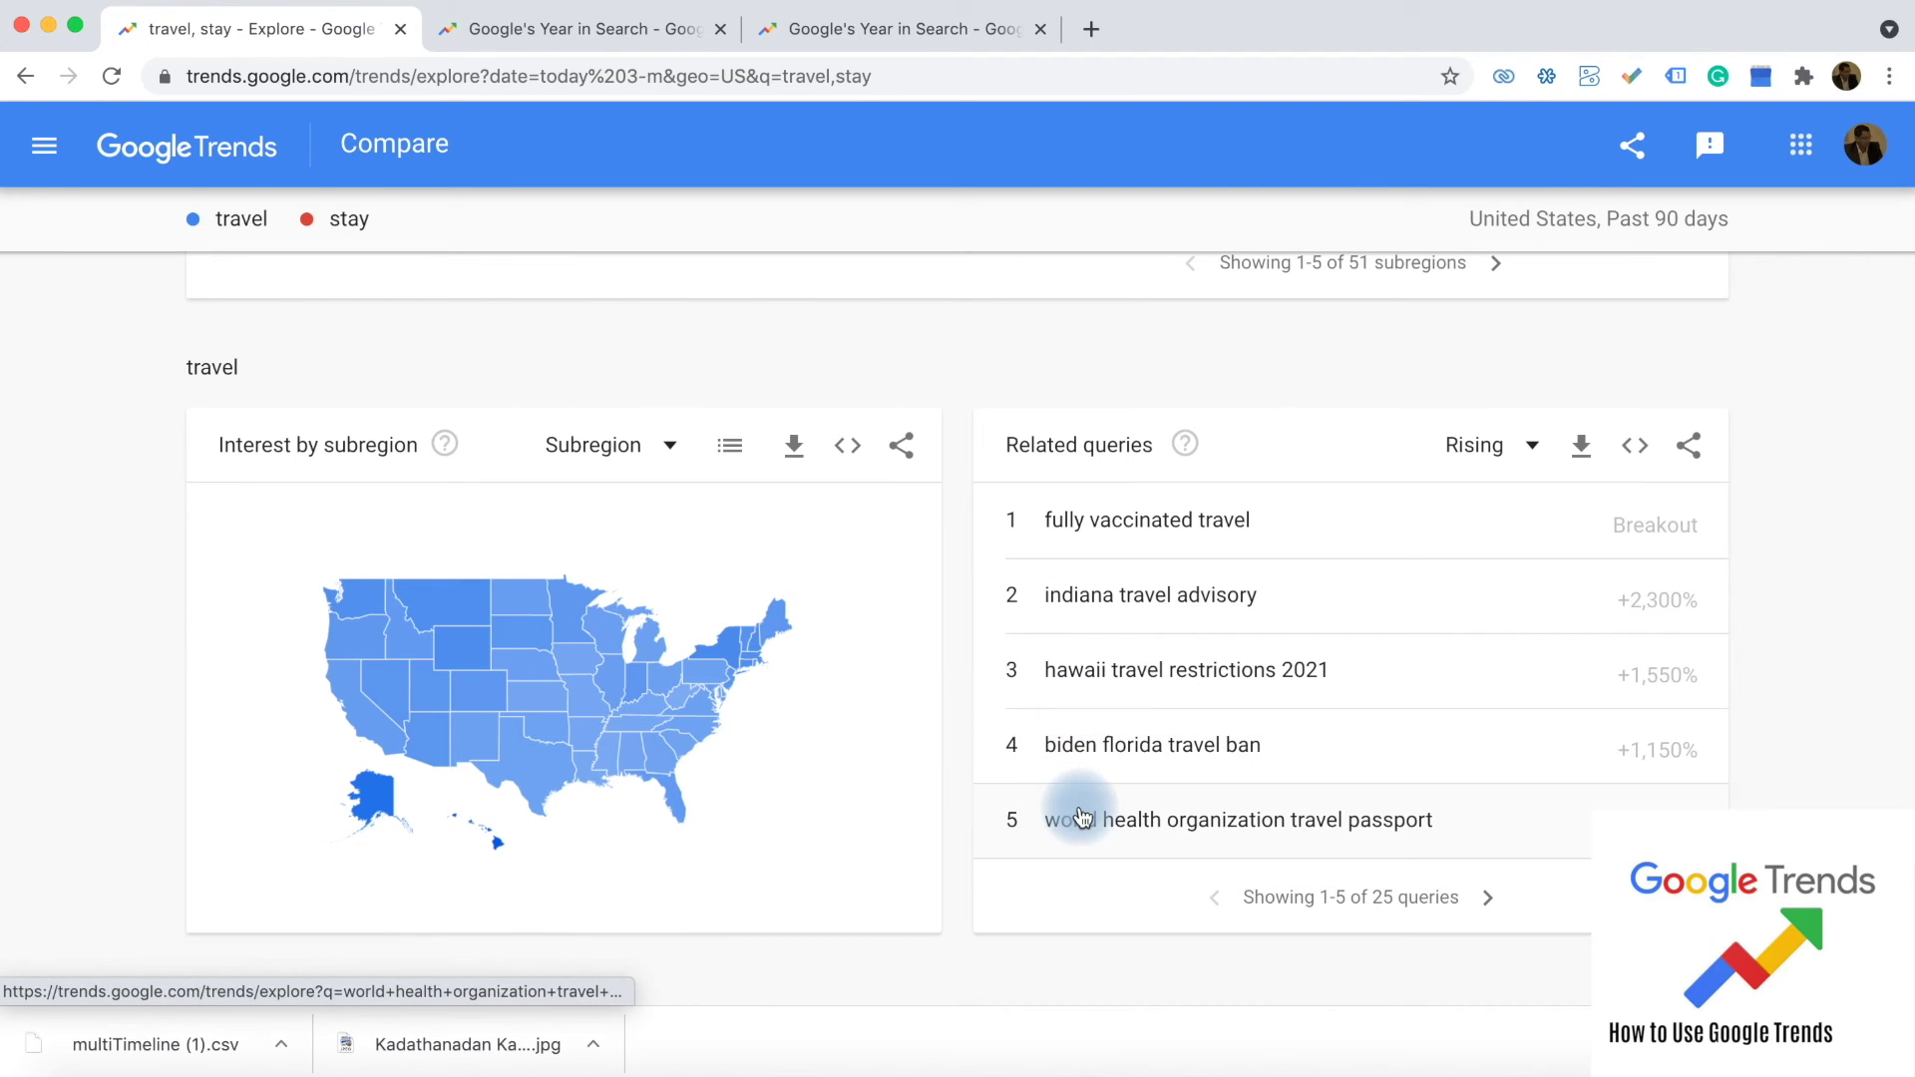
scroll(1080, 816, down, 2)
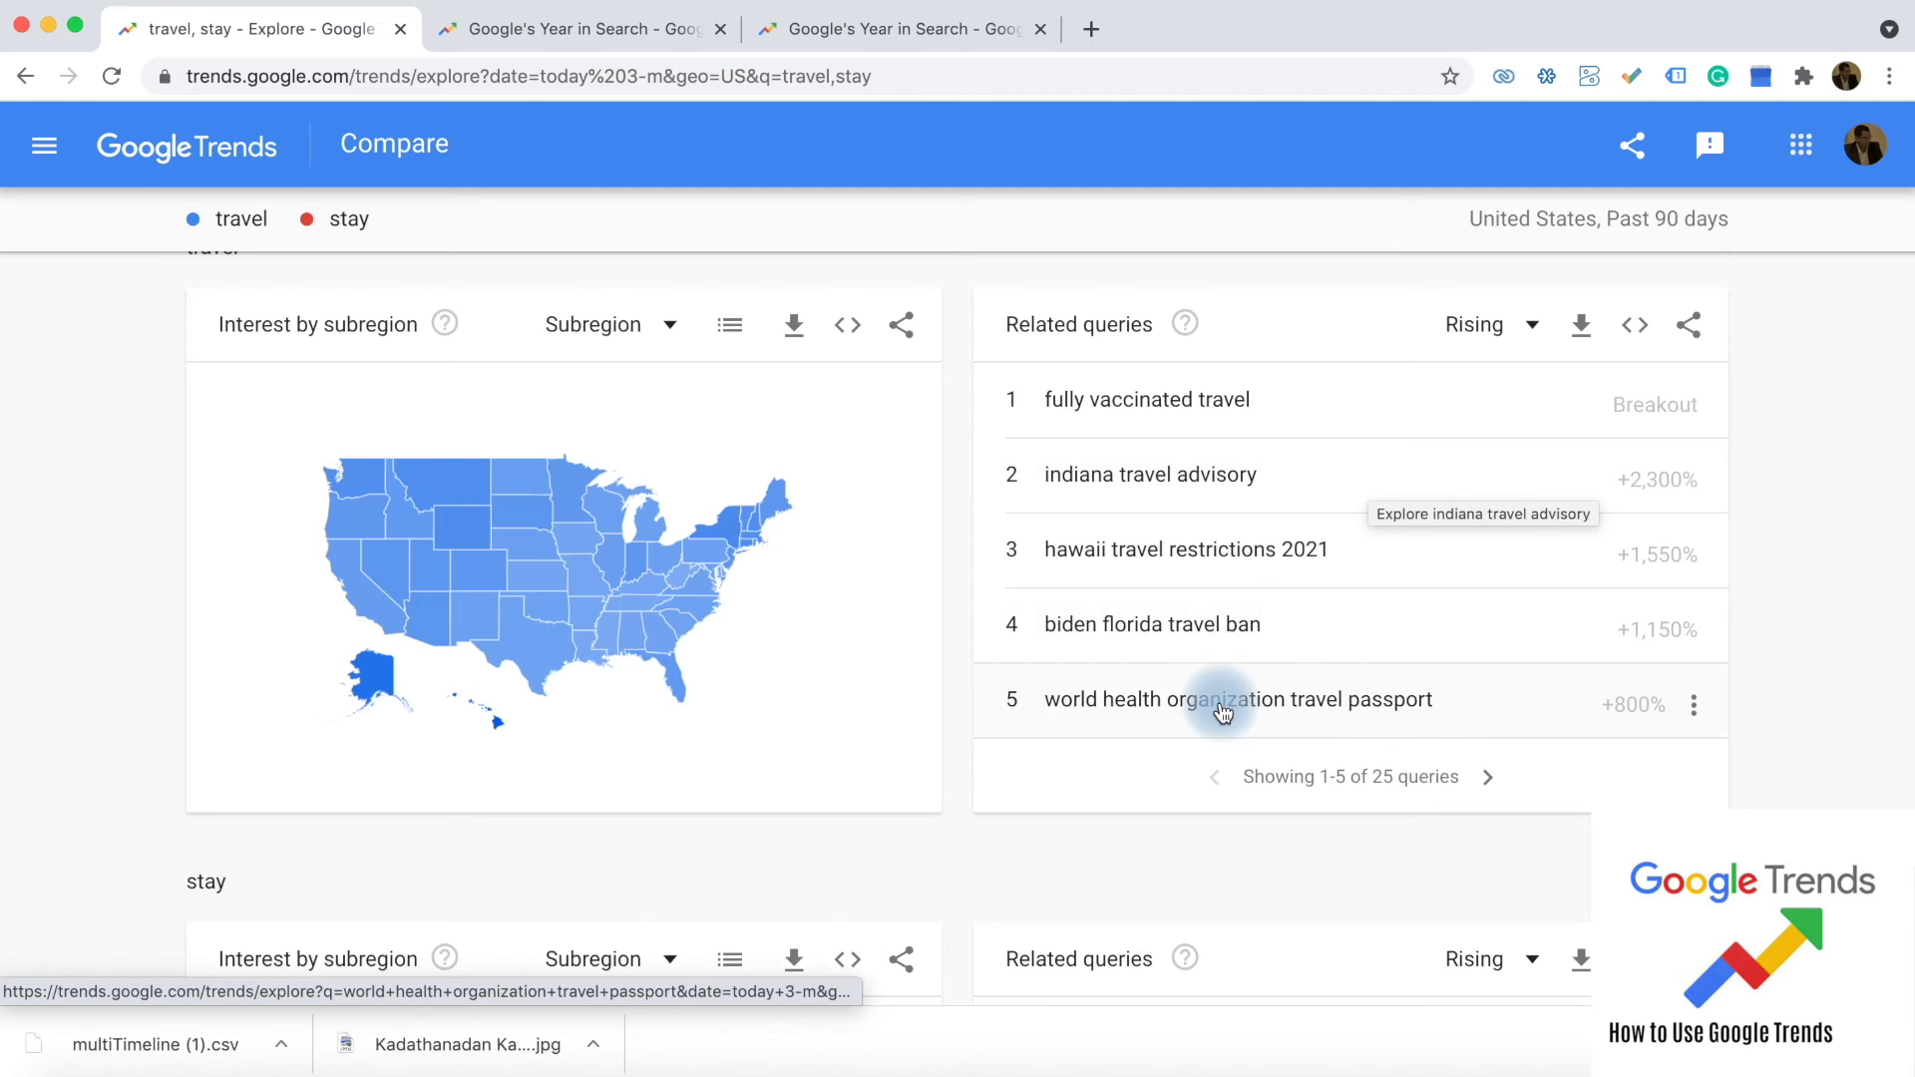
scroll(1221, 703, down, 5)
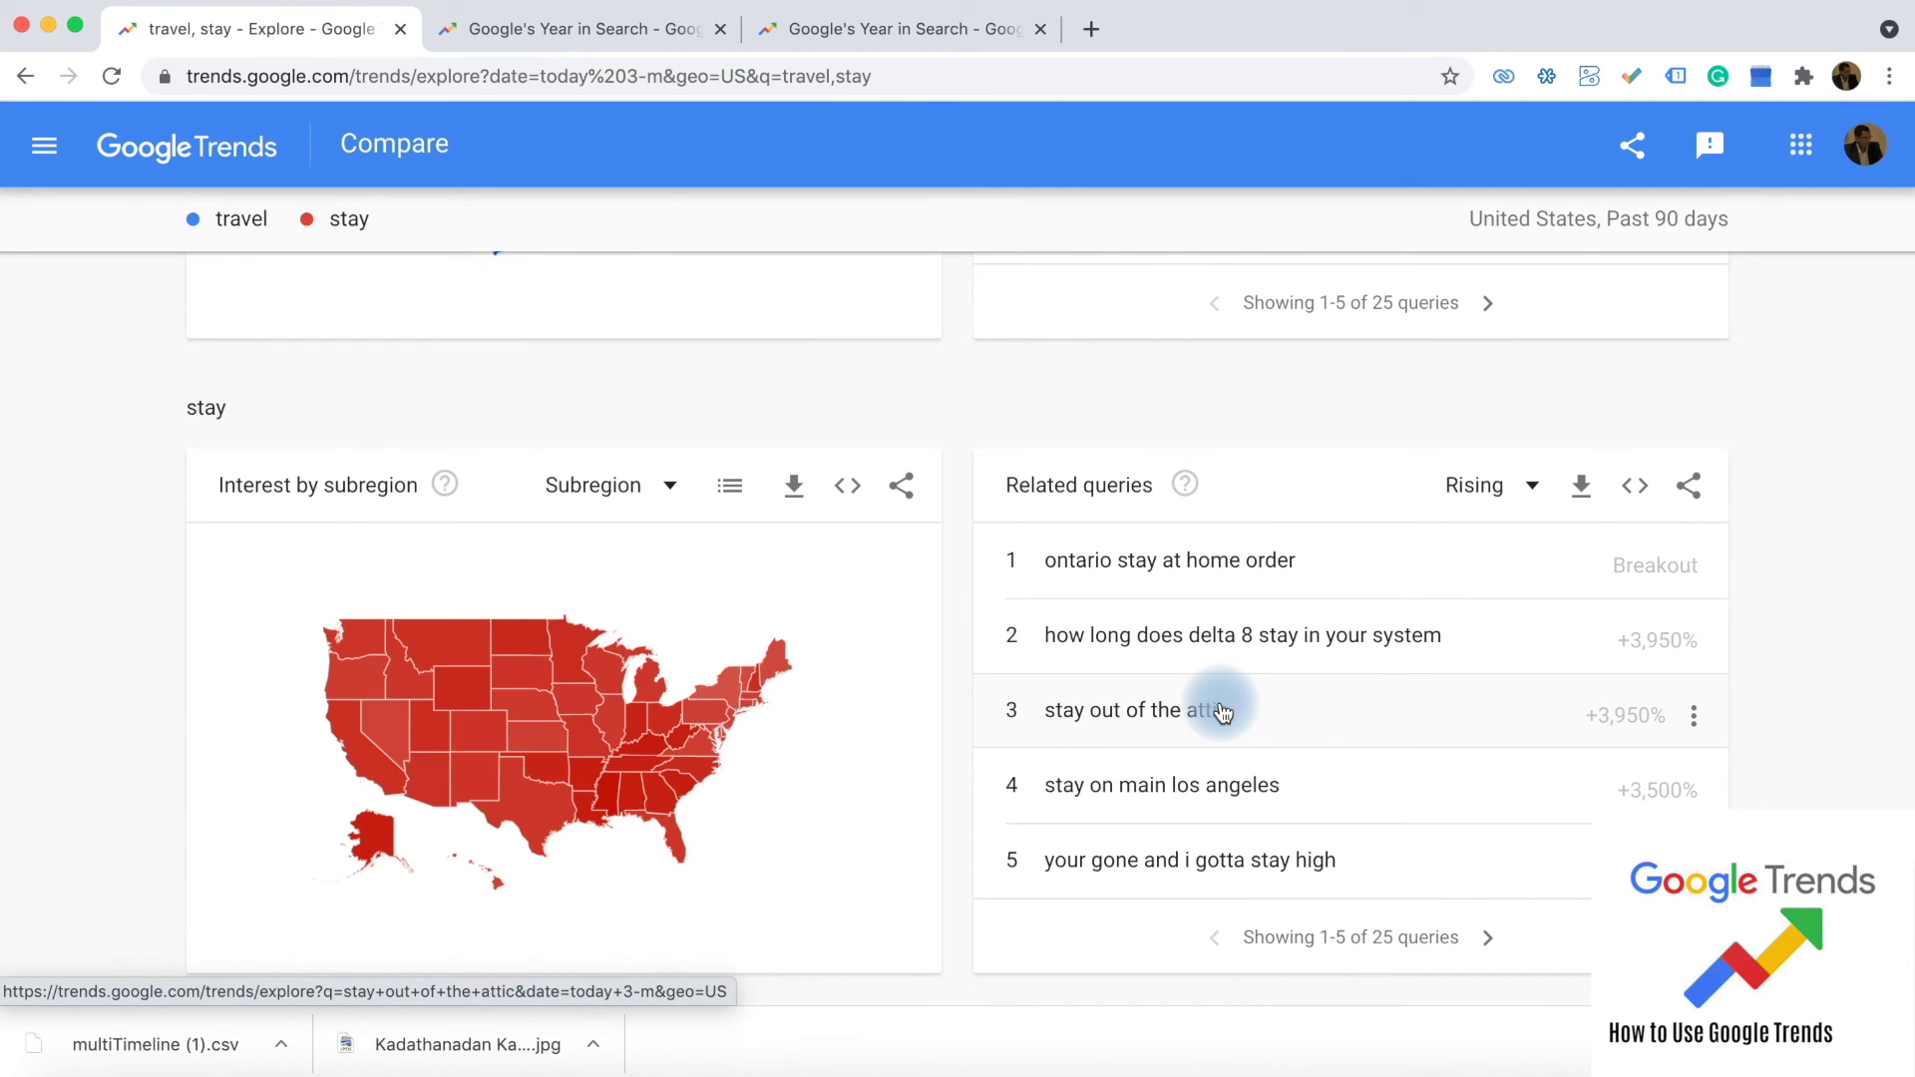
scroll(1286, 465, up, 5)
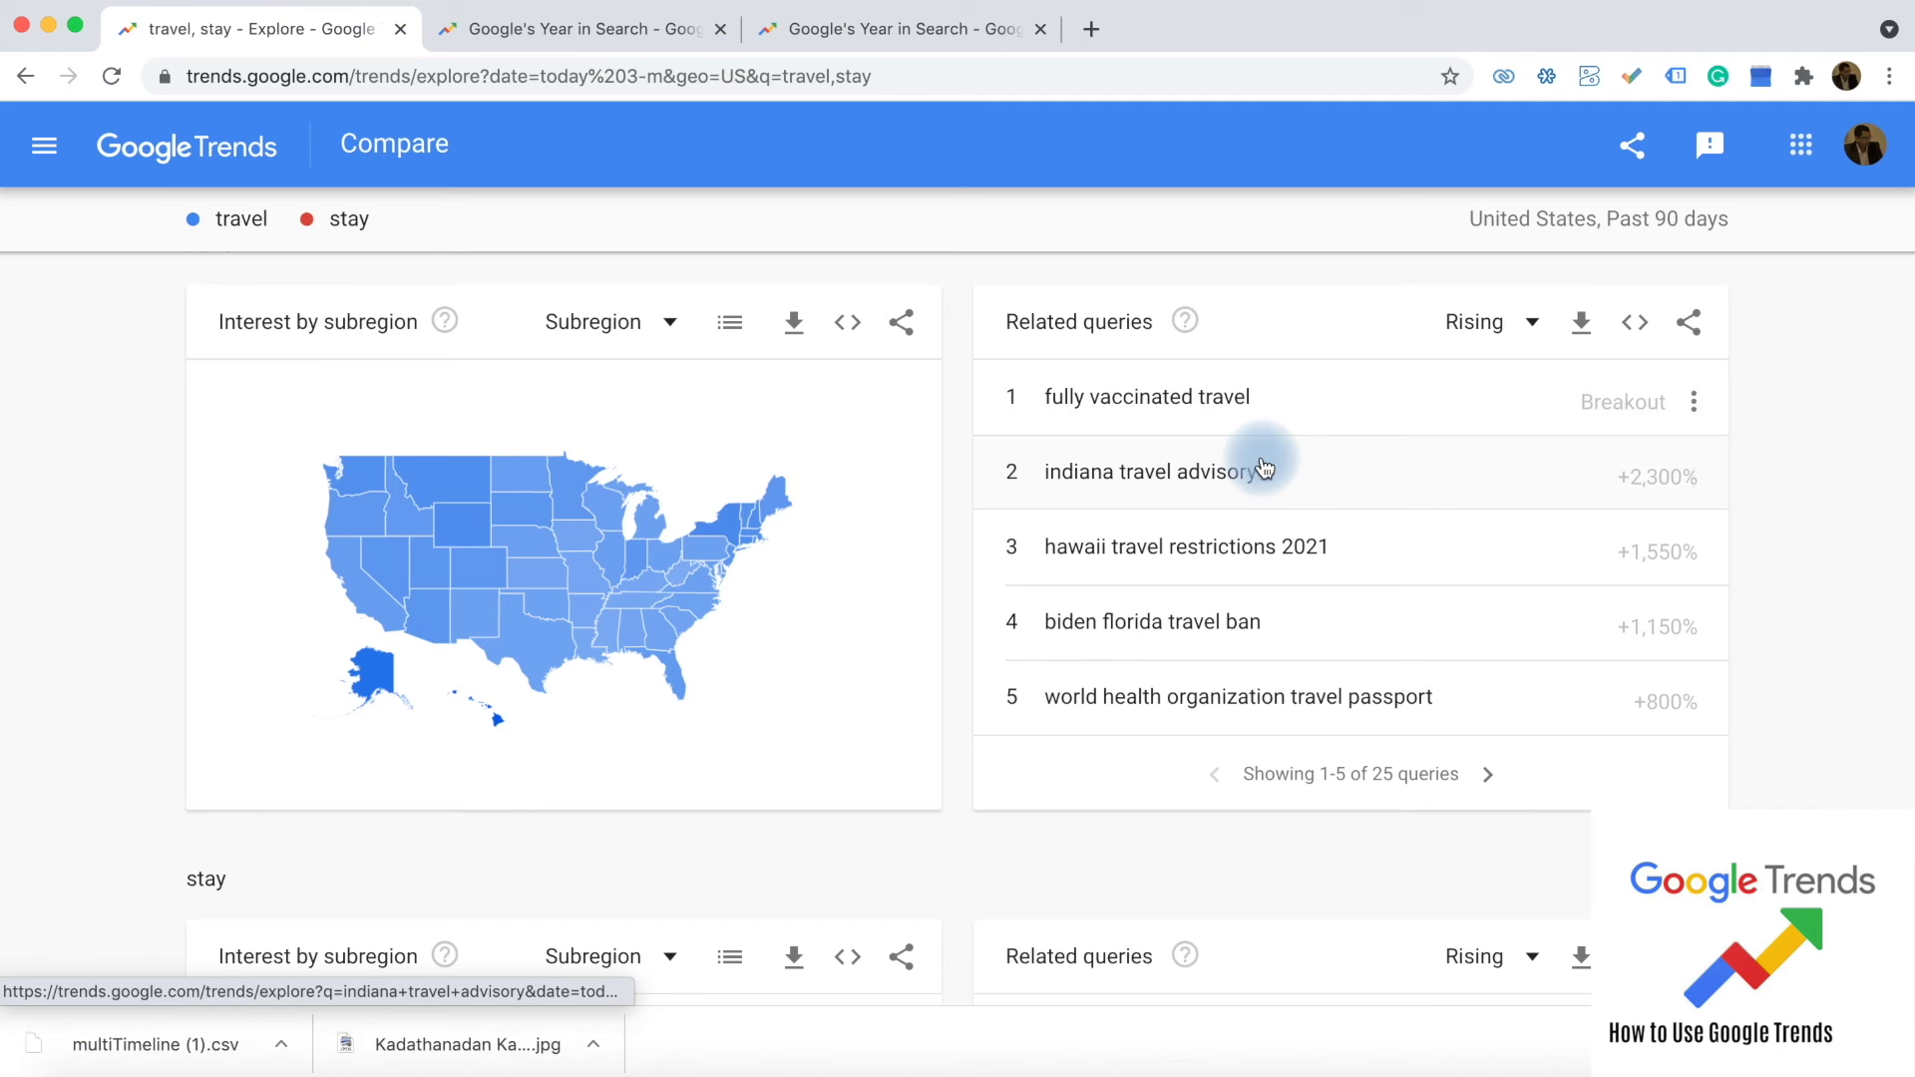
scroll(1265, 512, down, 5)
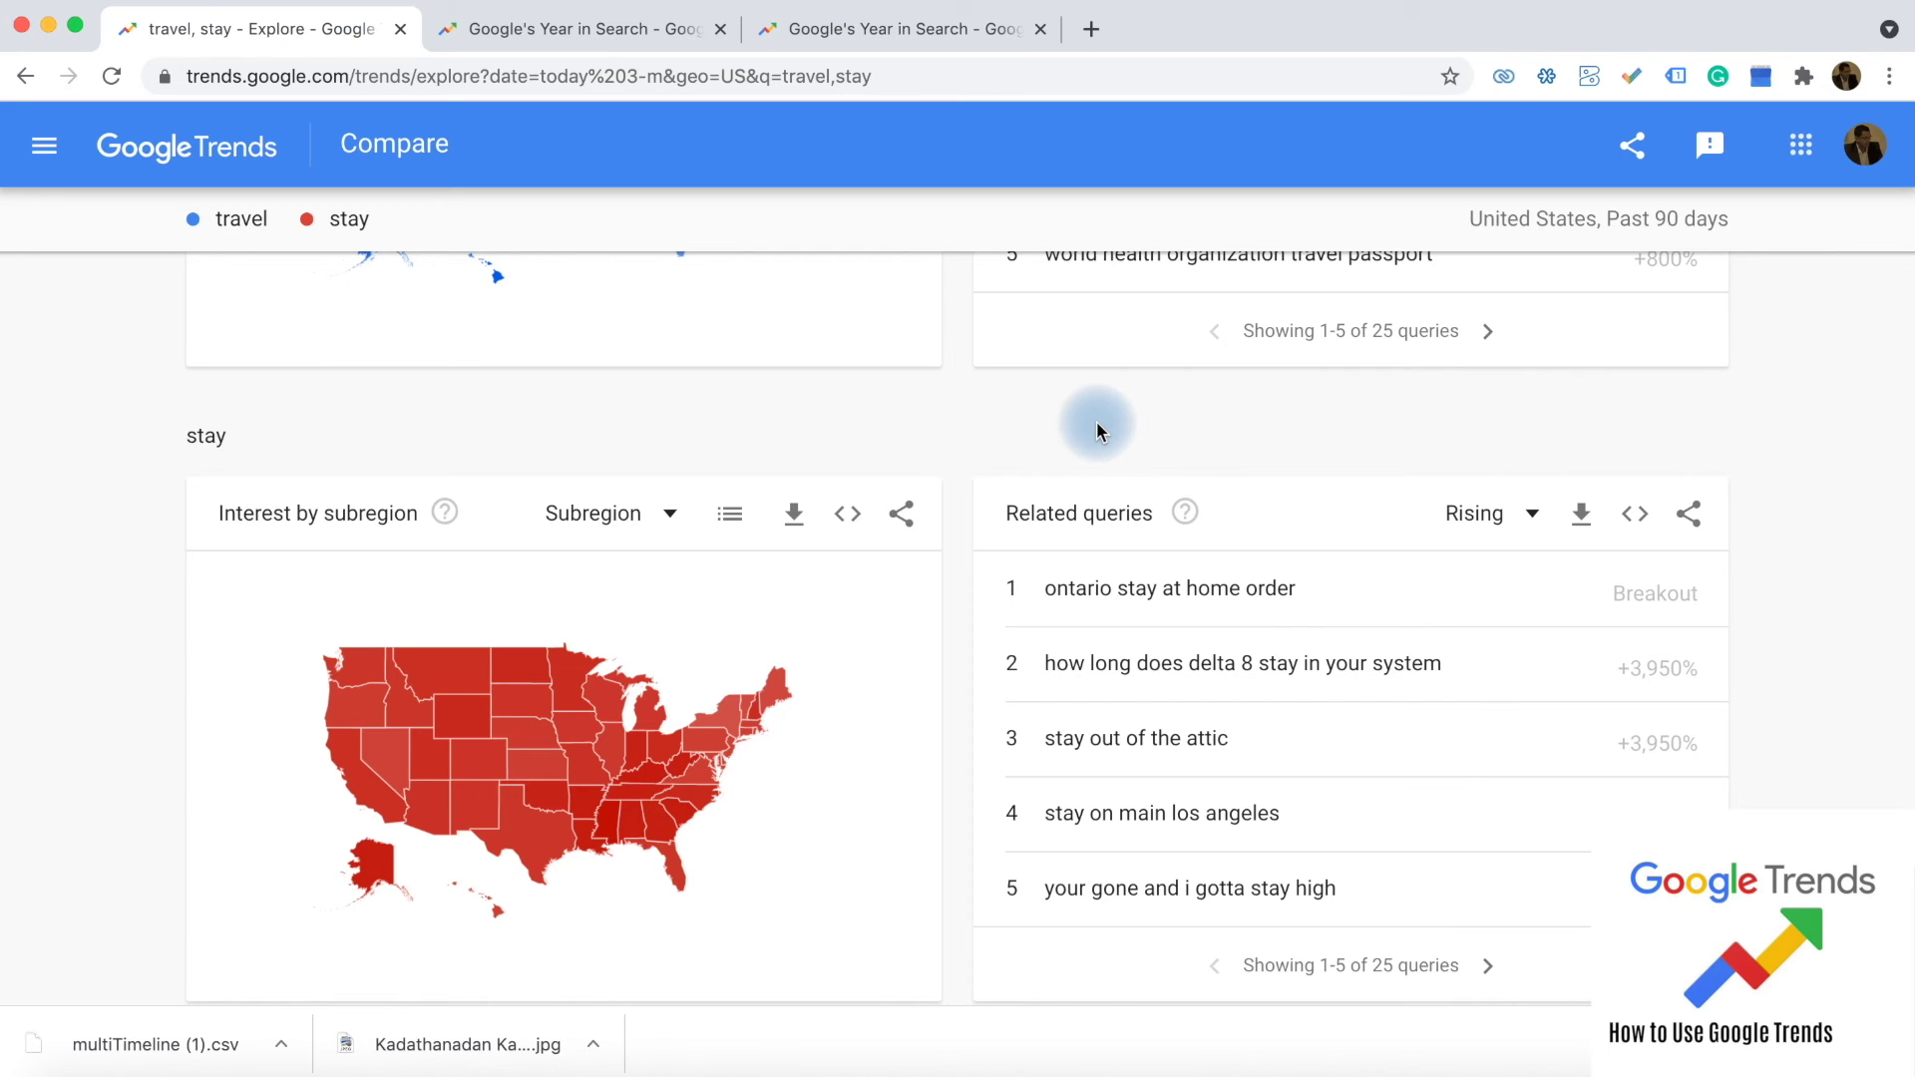
scroll(1291, 560, down, 1)
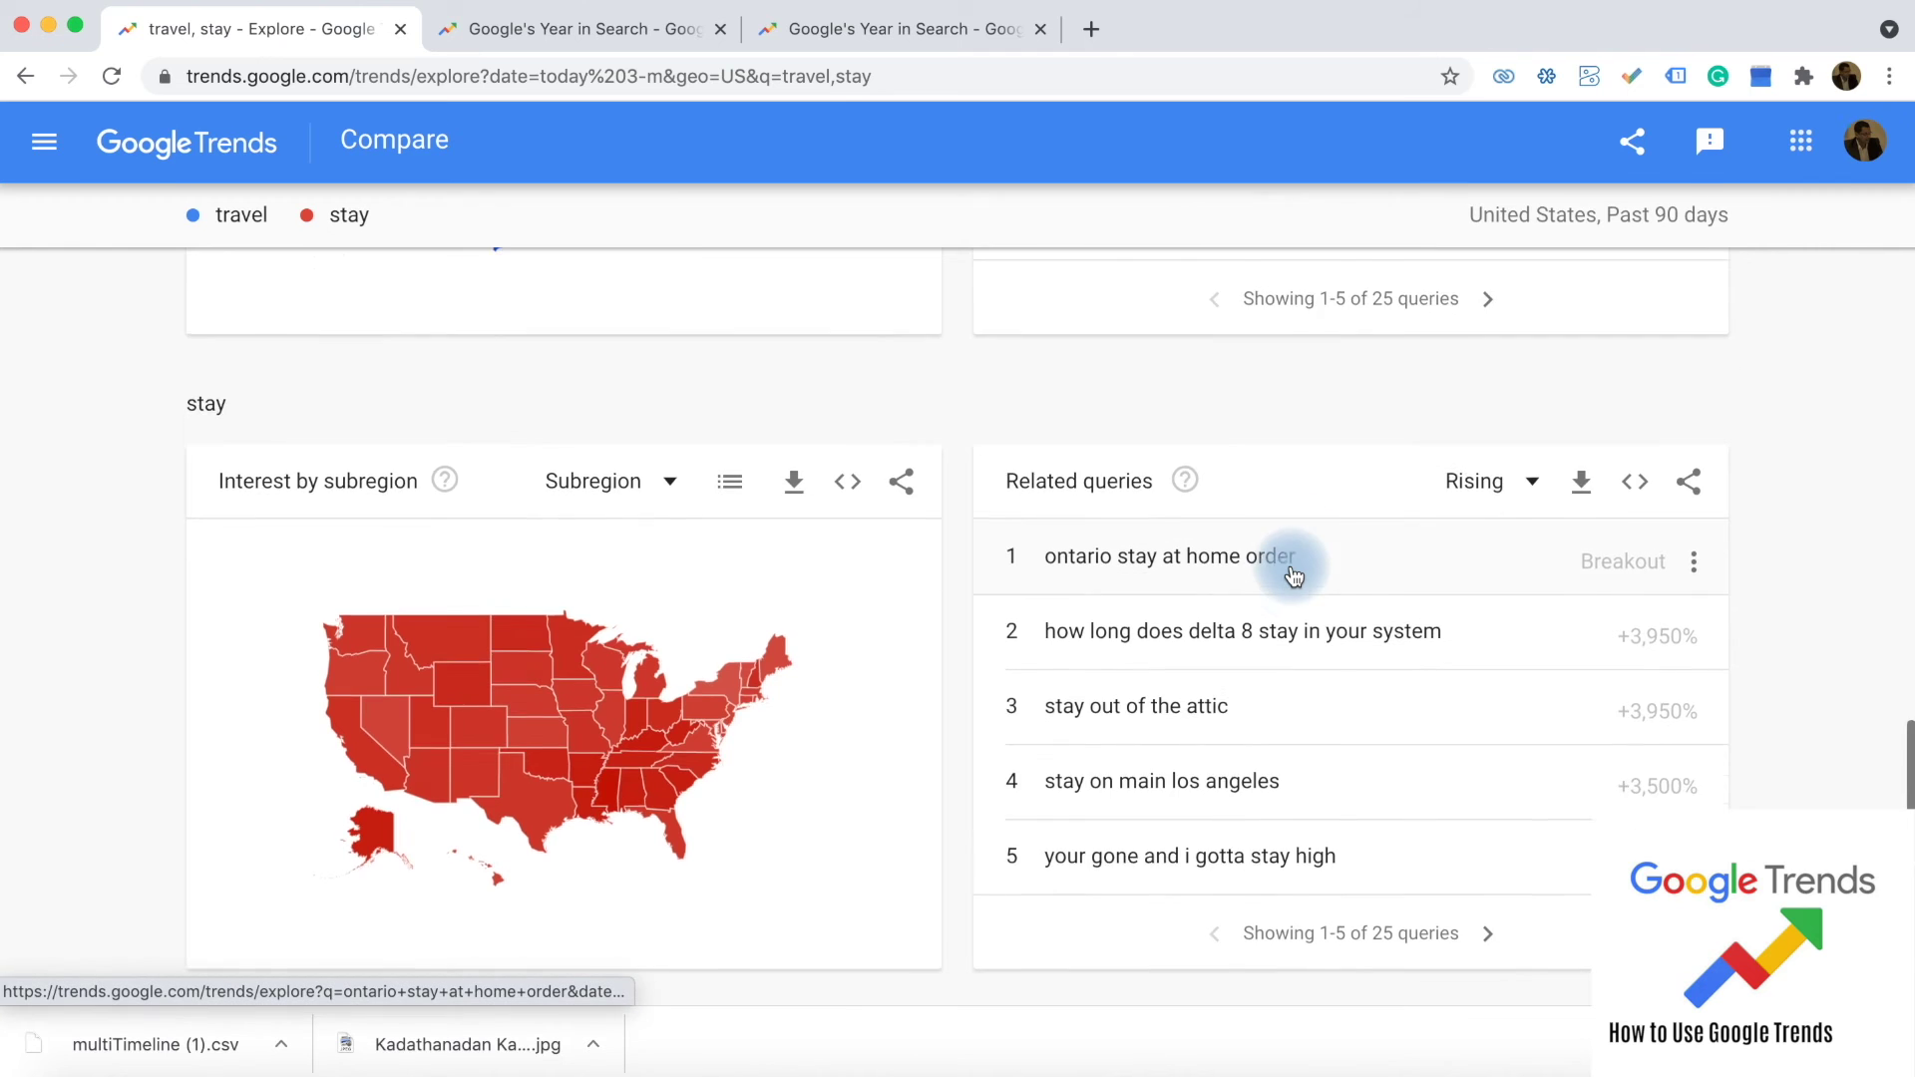
View the social sharing options for the Interest over time chart and dismiss them without sharing.
scroll(1292, 570, up, 15)
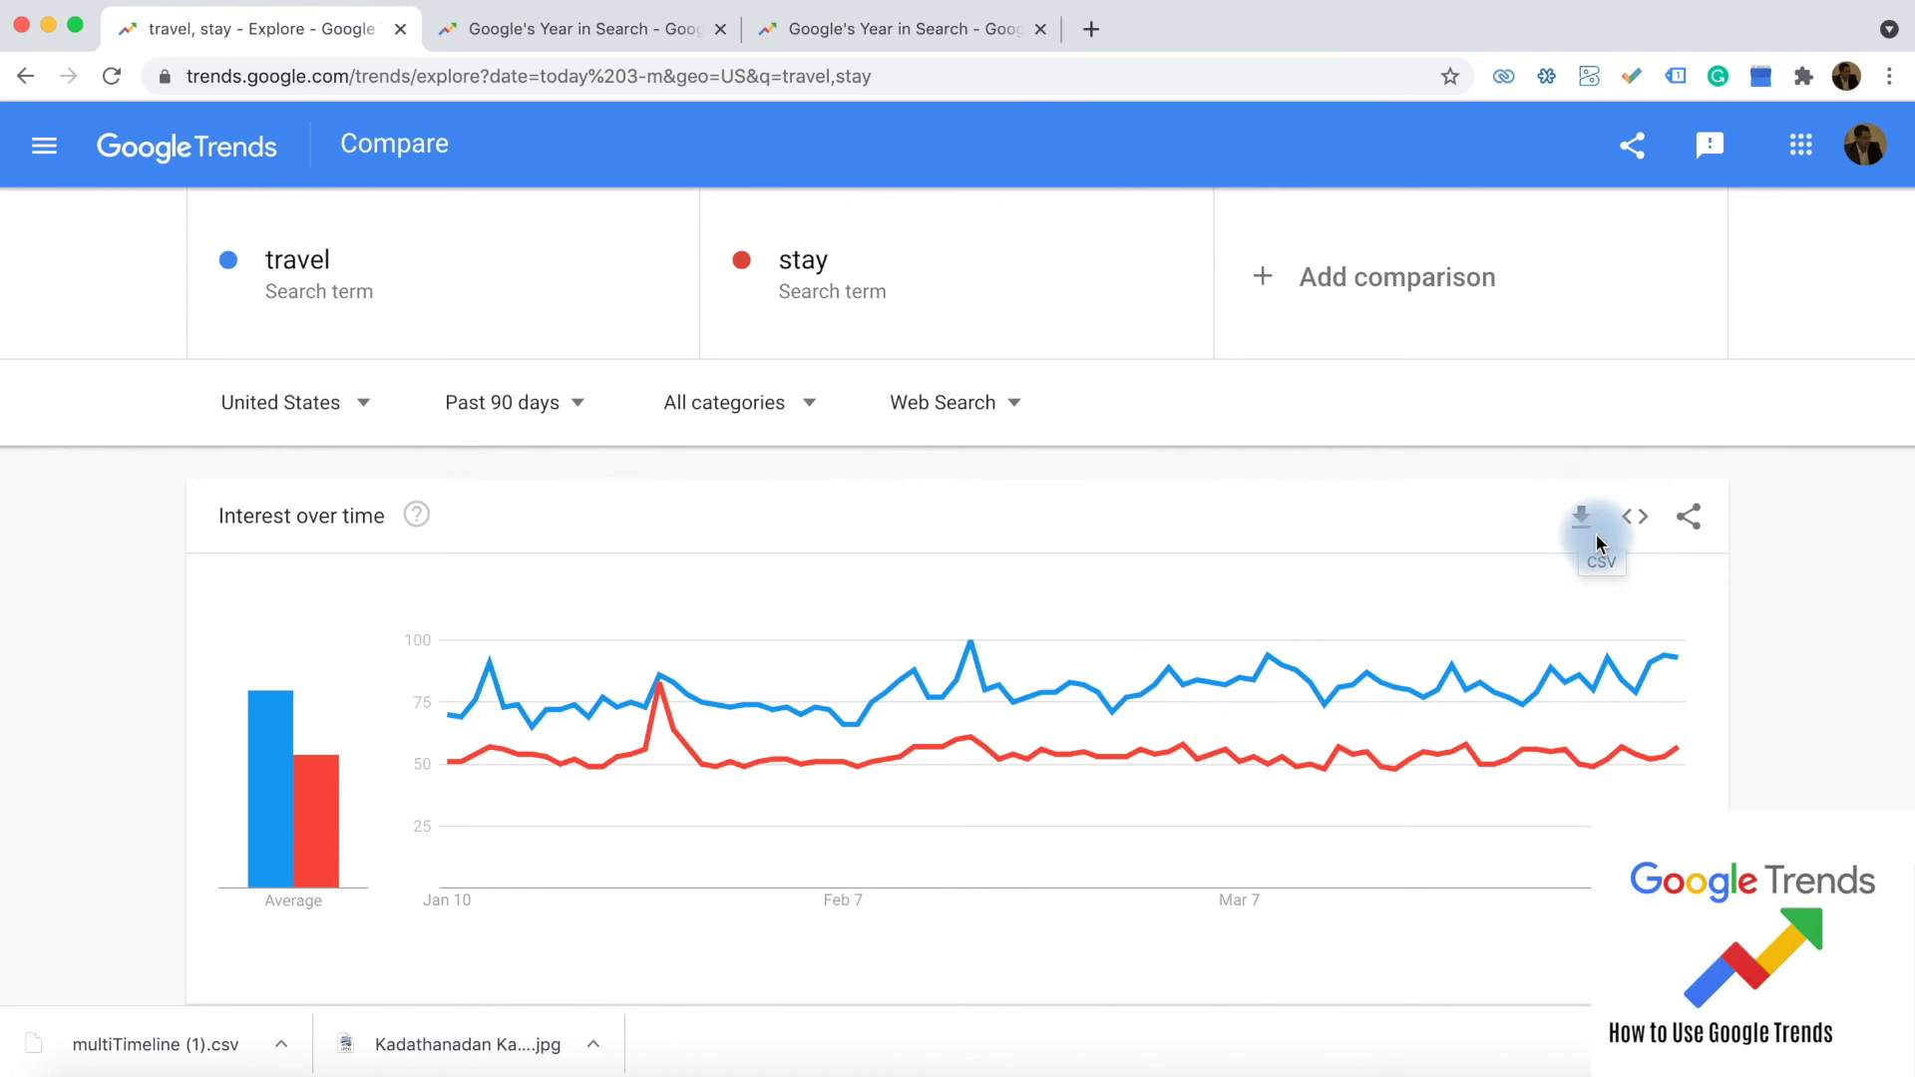
click(1703, 527)
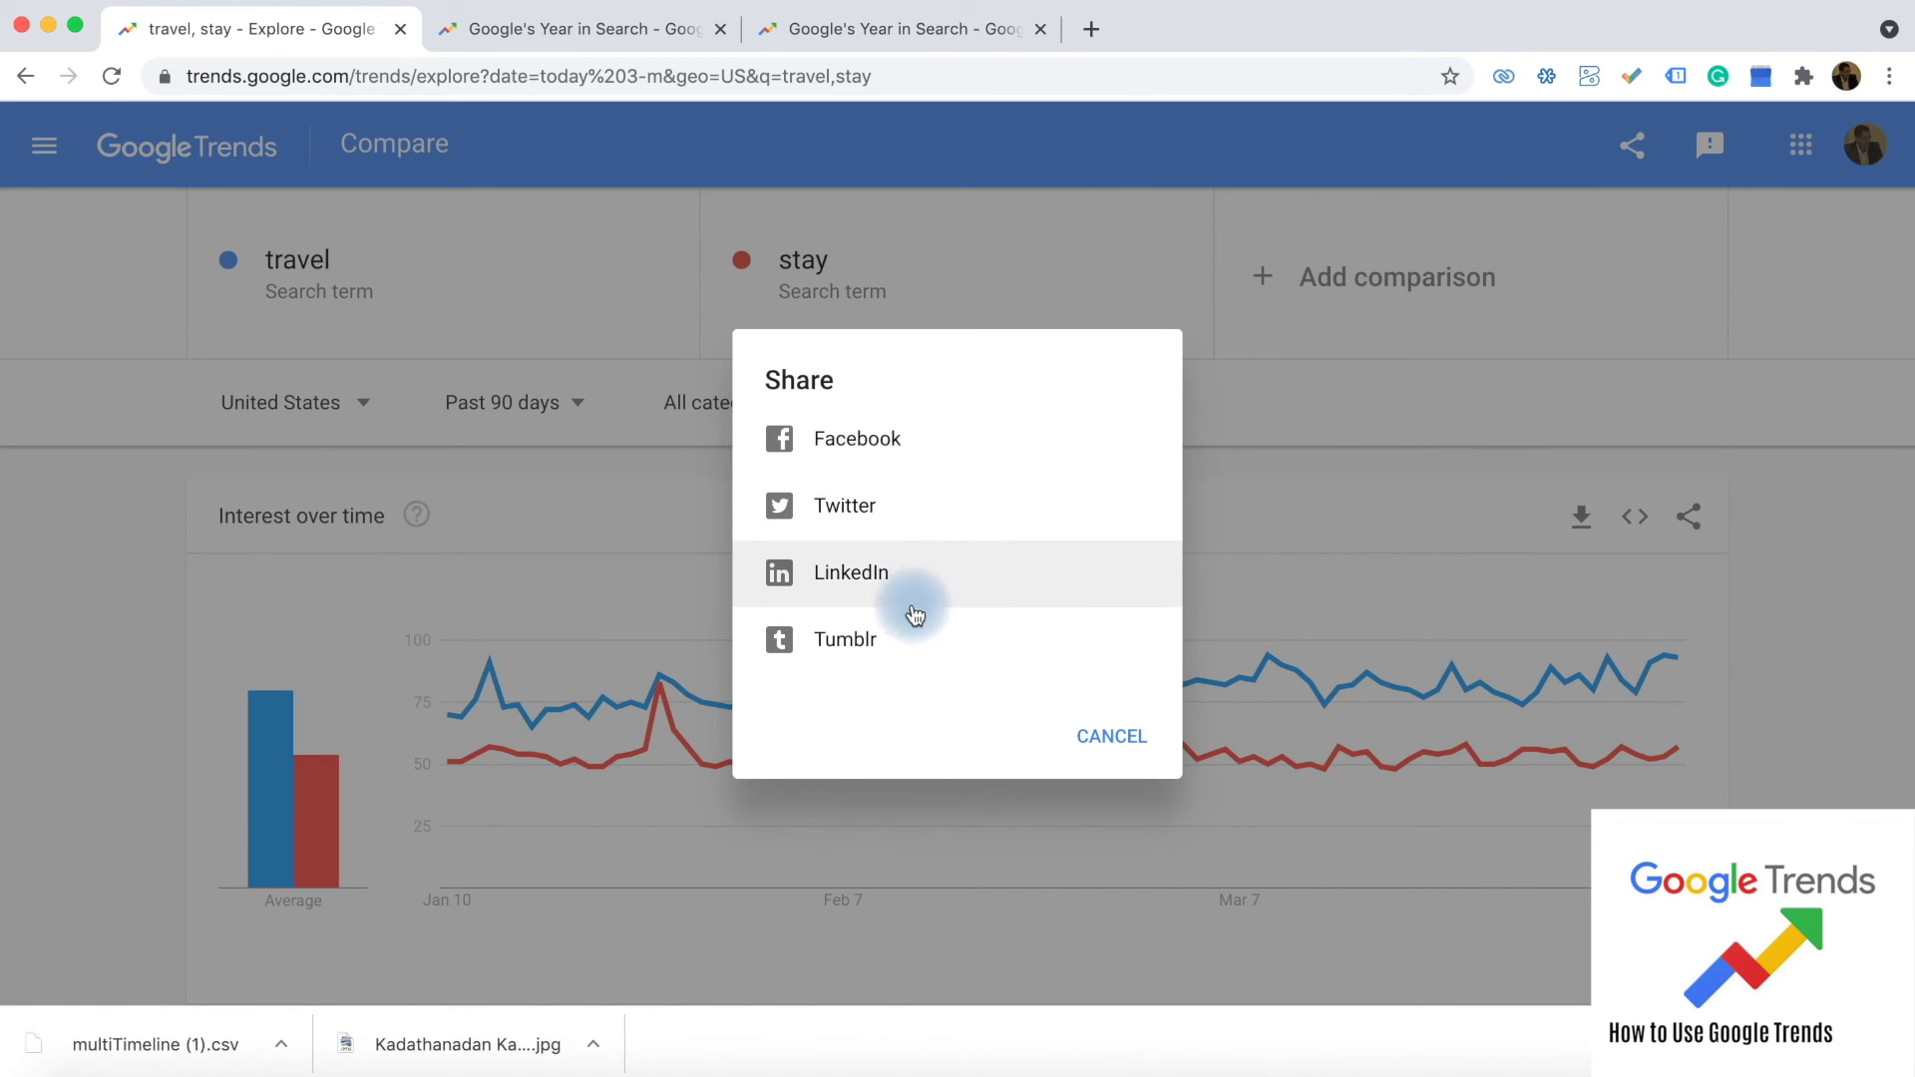
click(880, 853)
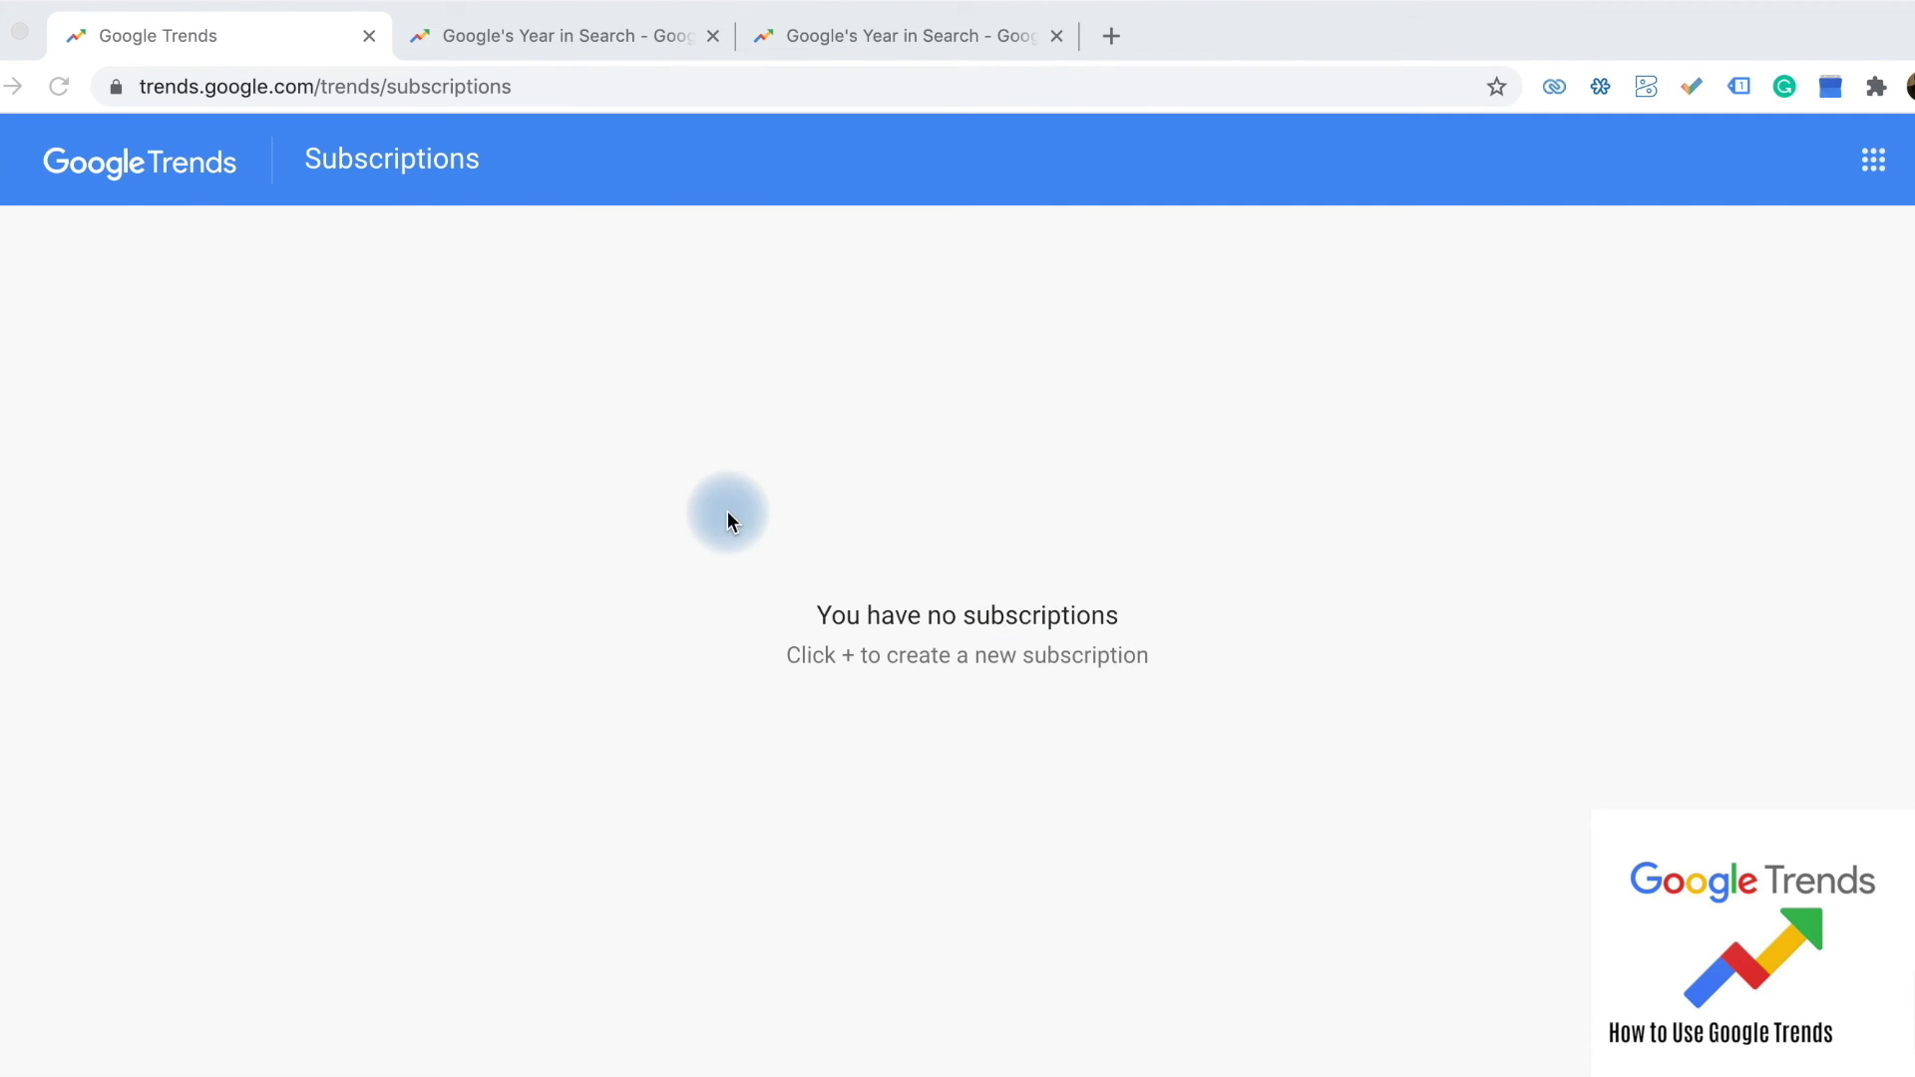
Open the Subscriptions section from the site's navigation.
click(2, 169)
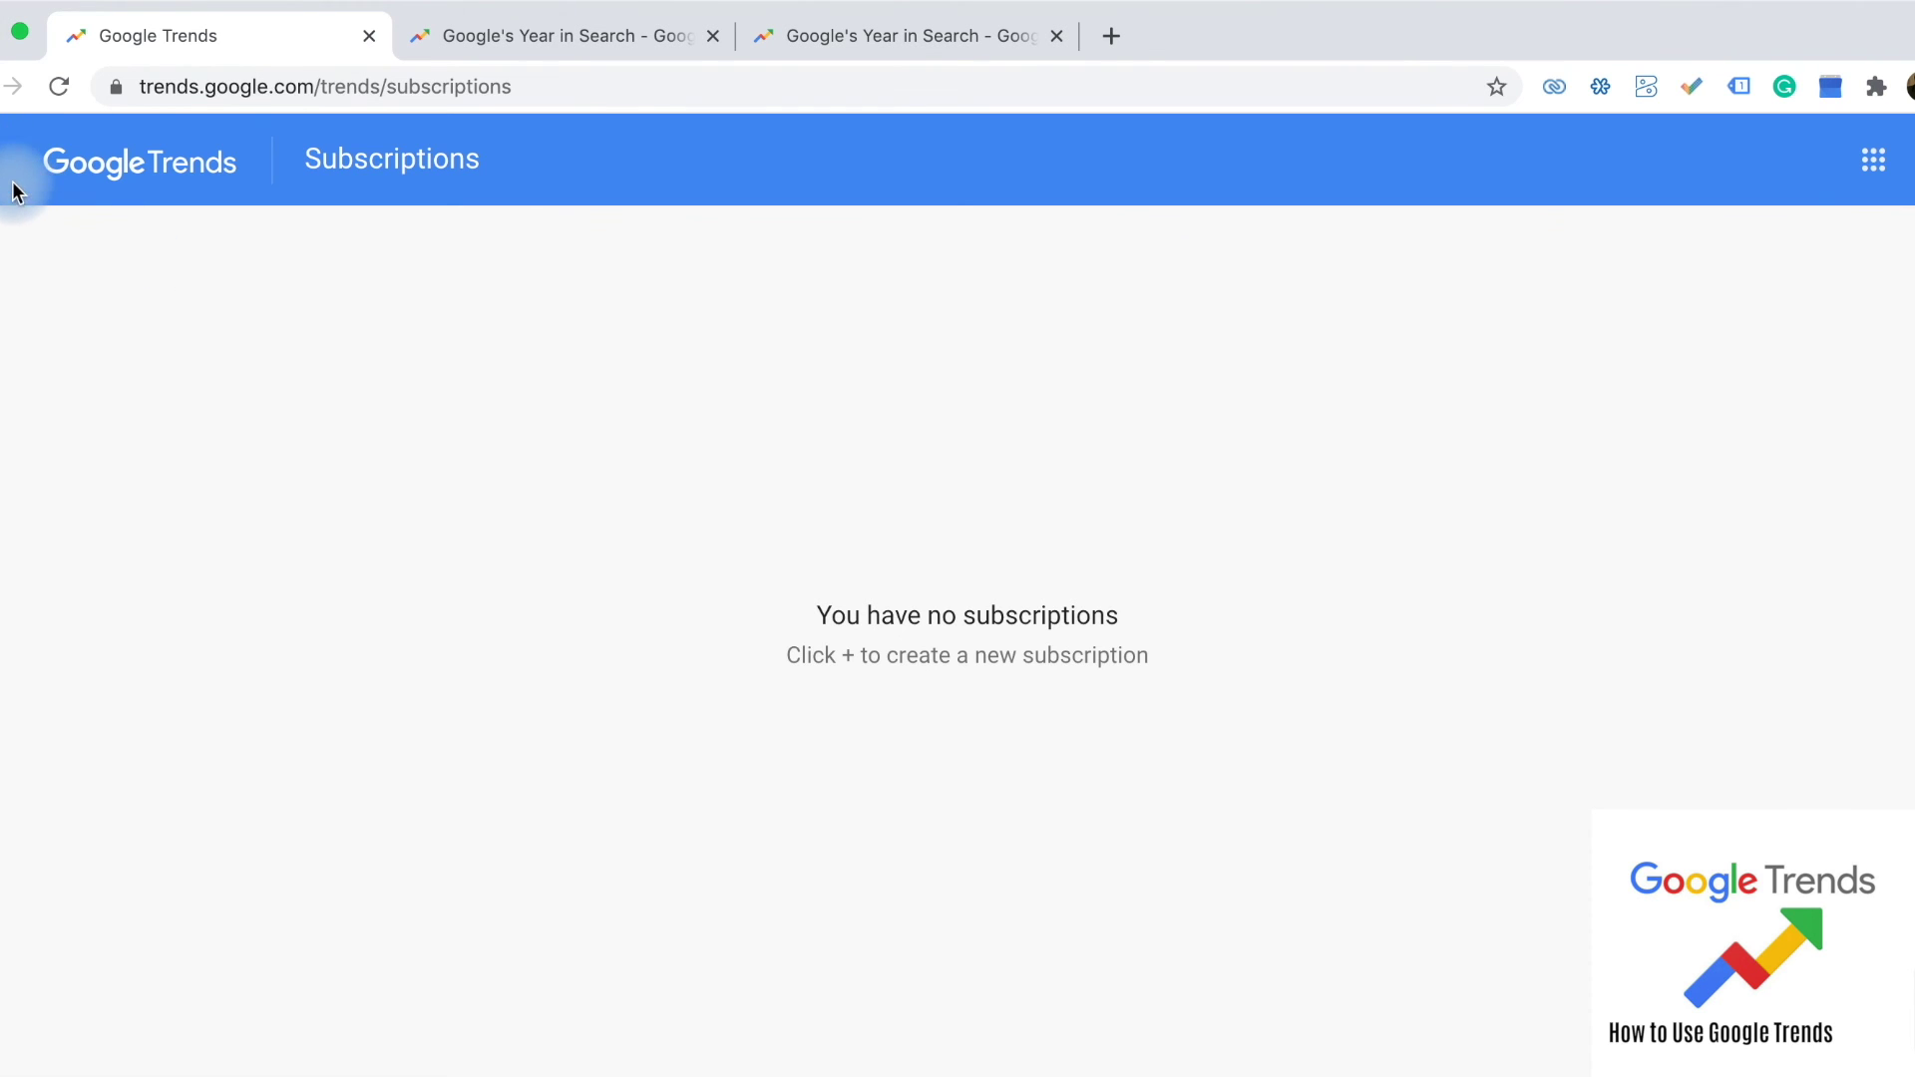
click(5, 168)
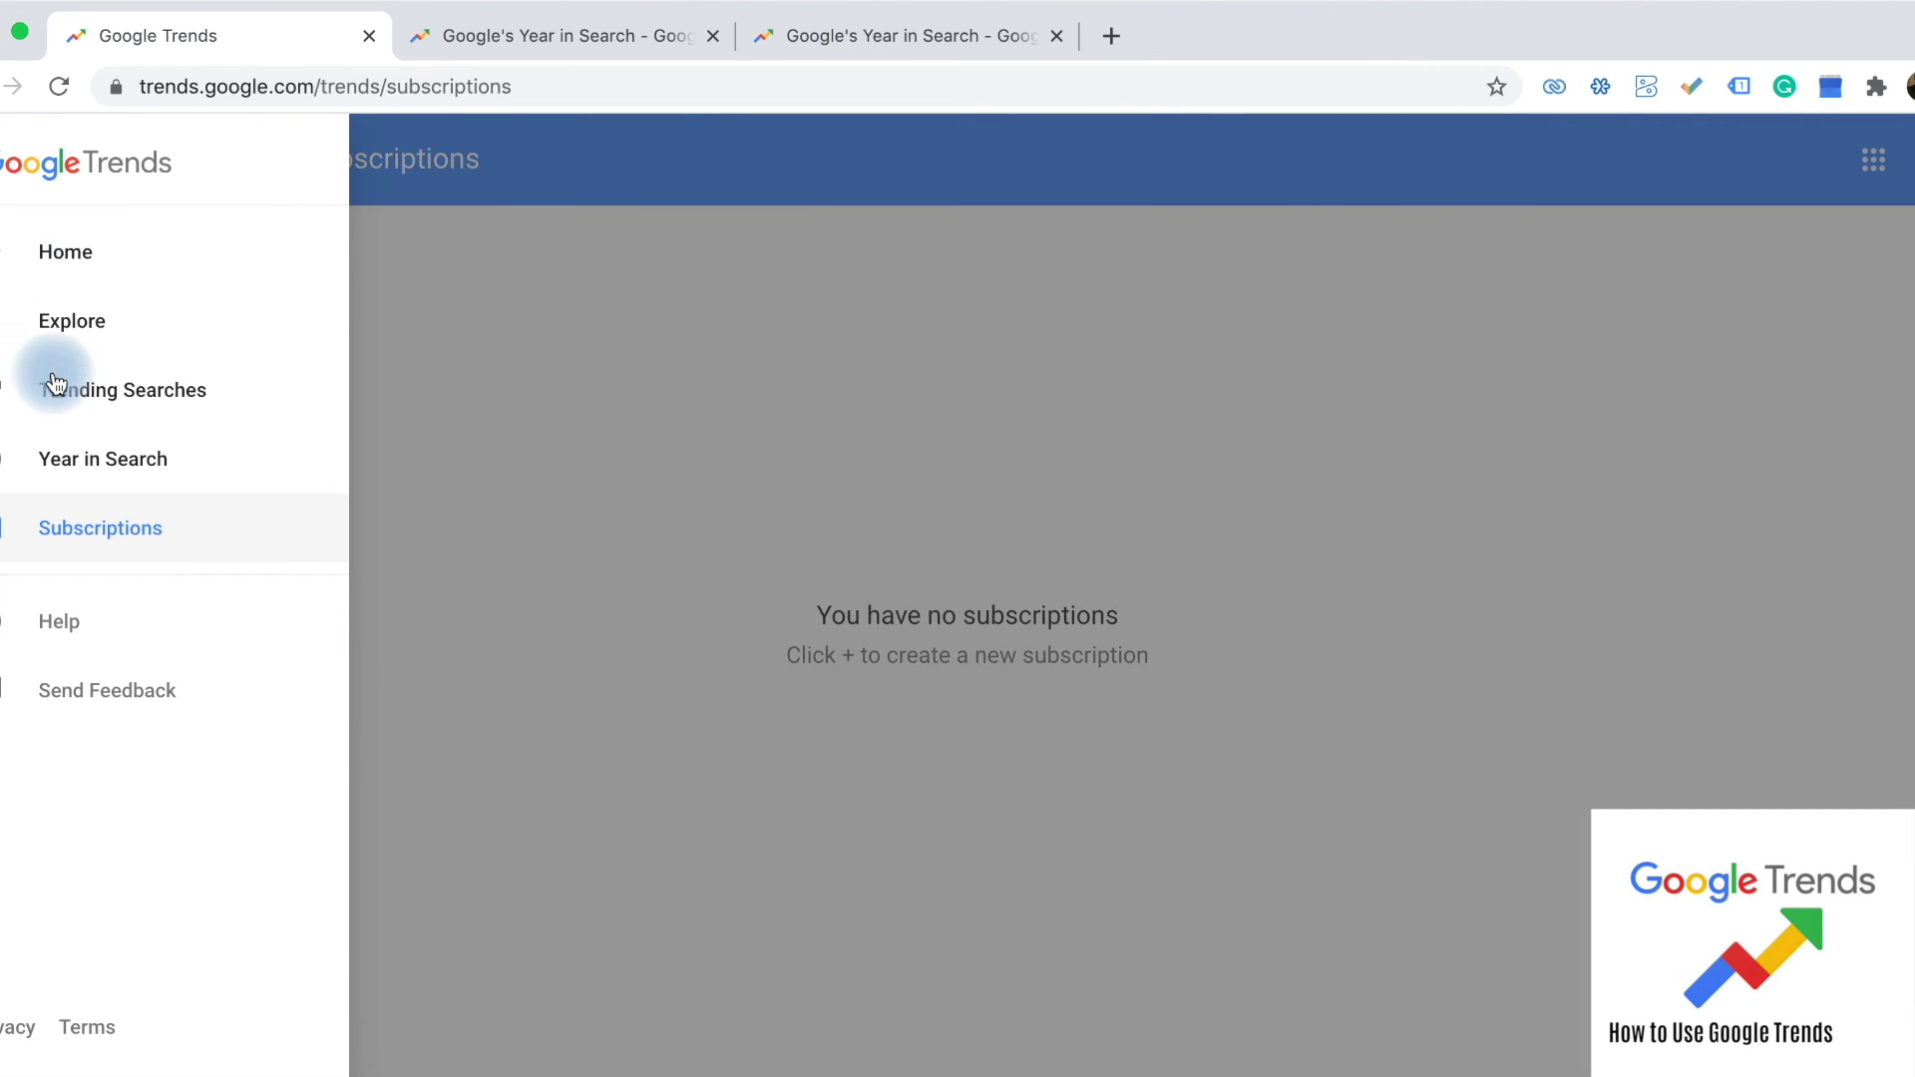
click(91, 541)
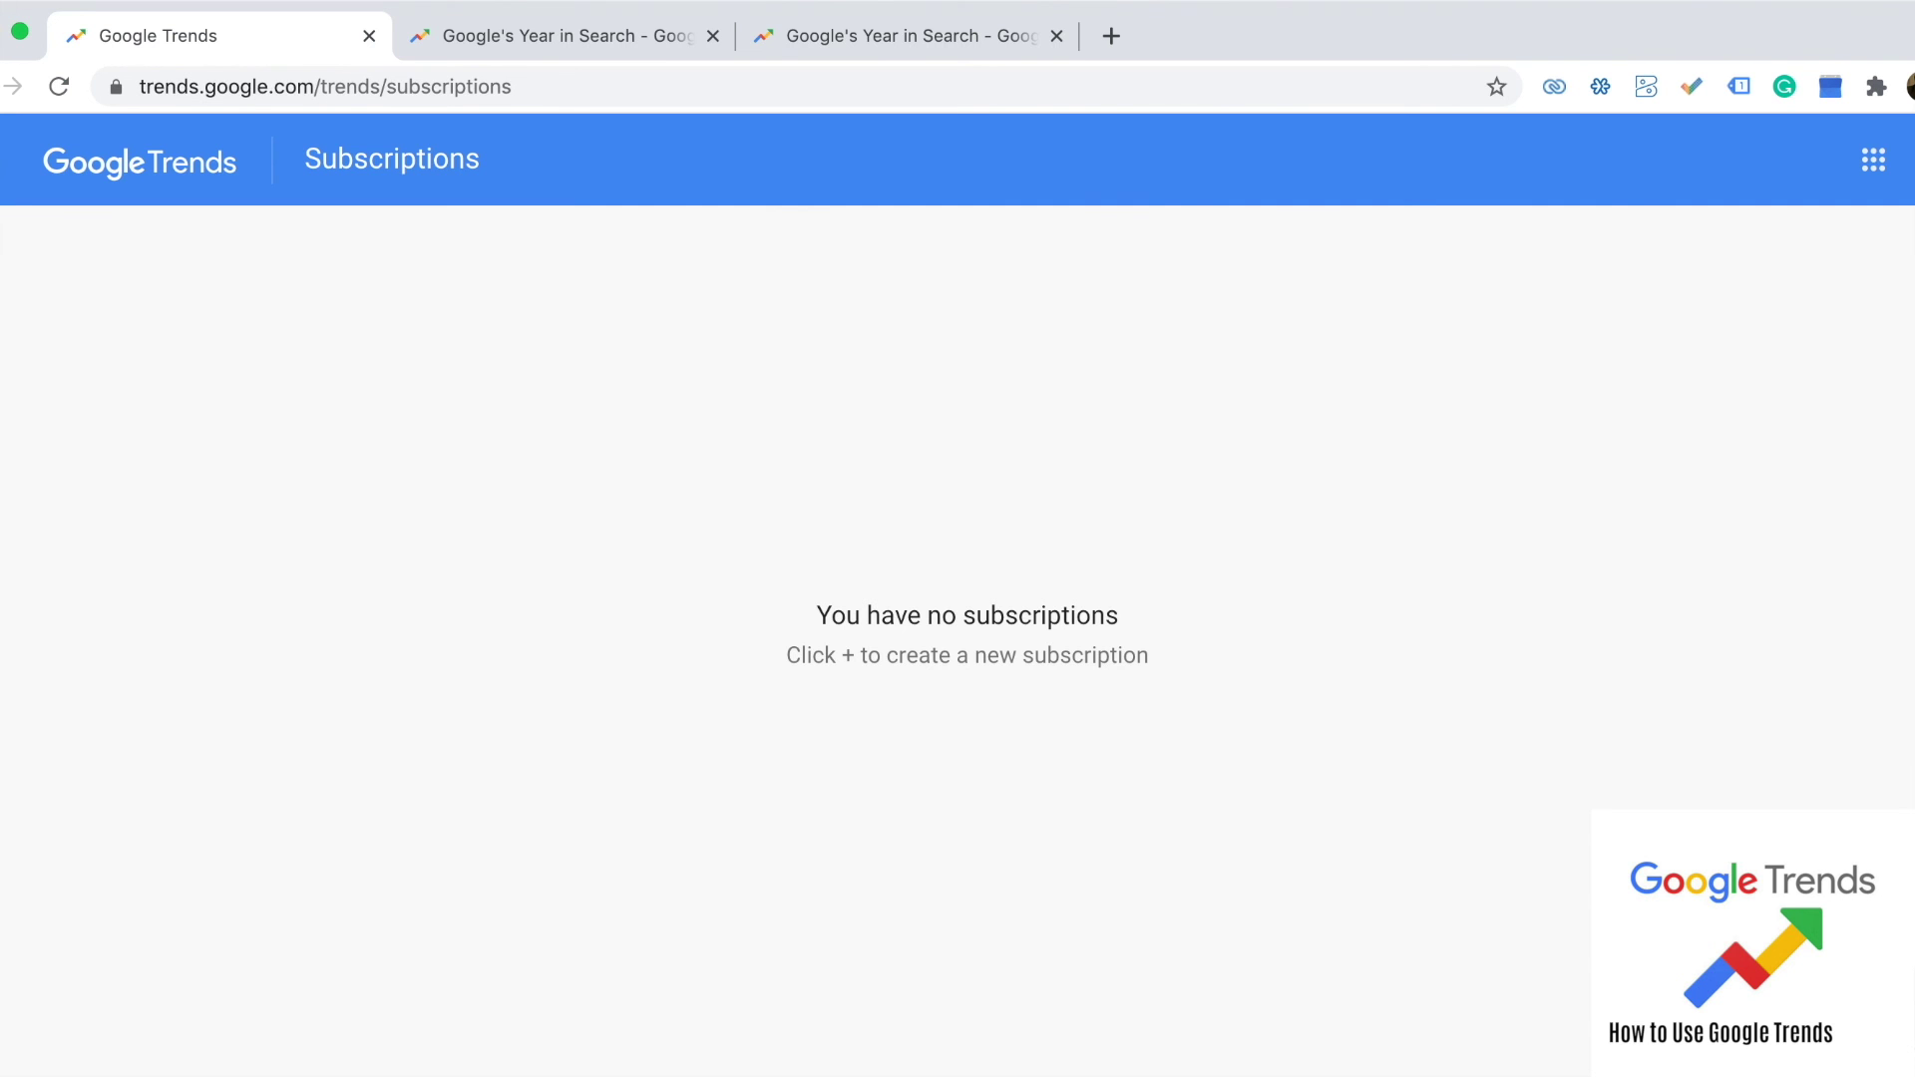
Start a new topic subscription and set its topic to the search term "travel".
click(1850, 1007)
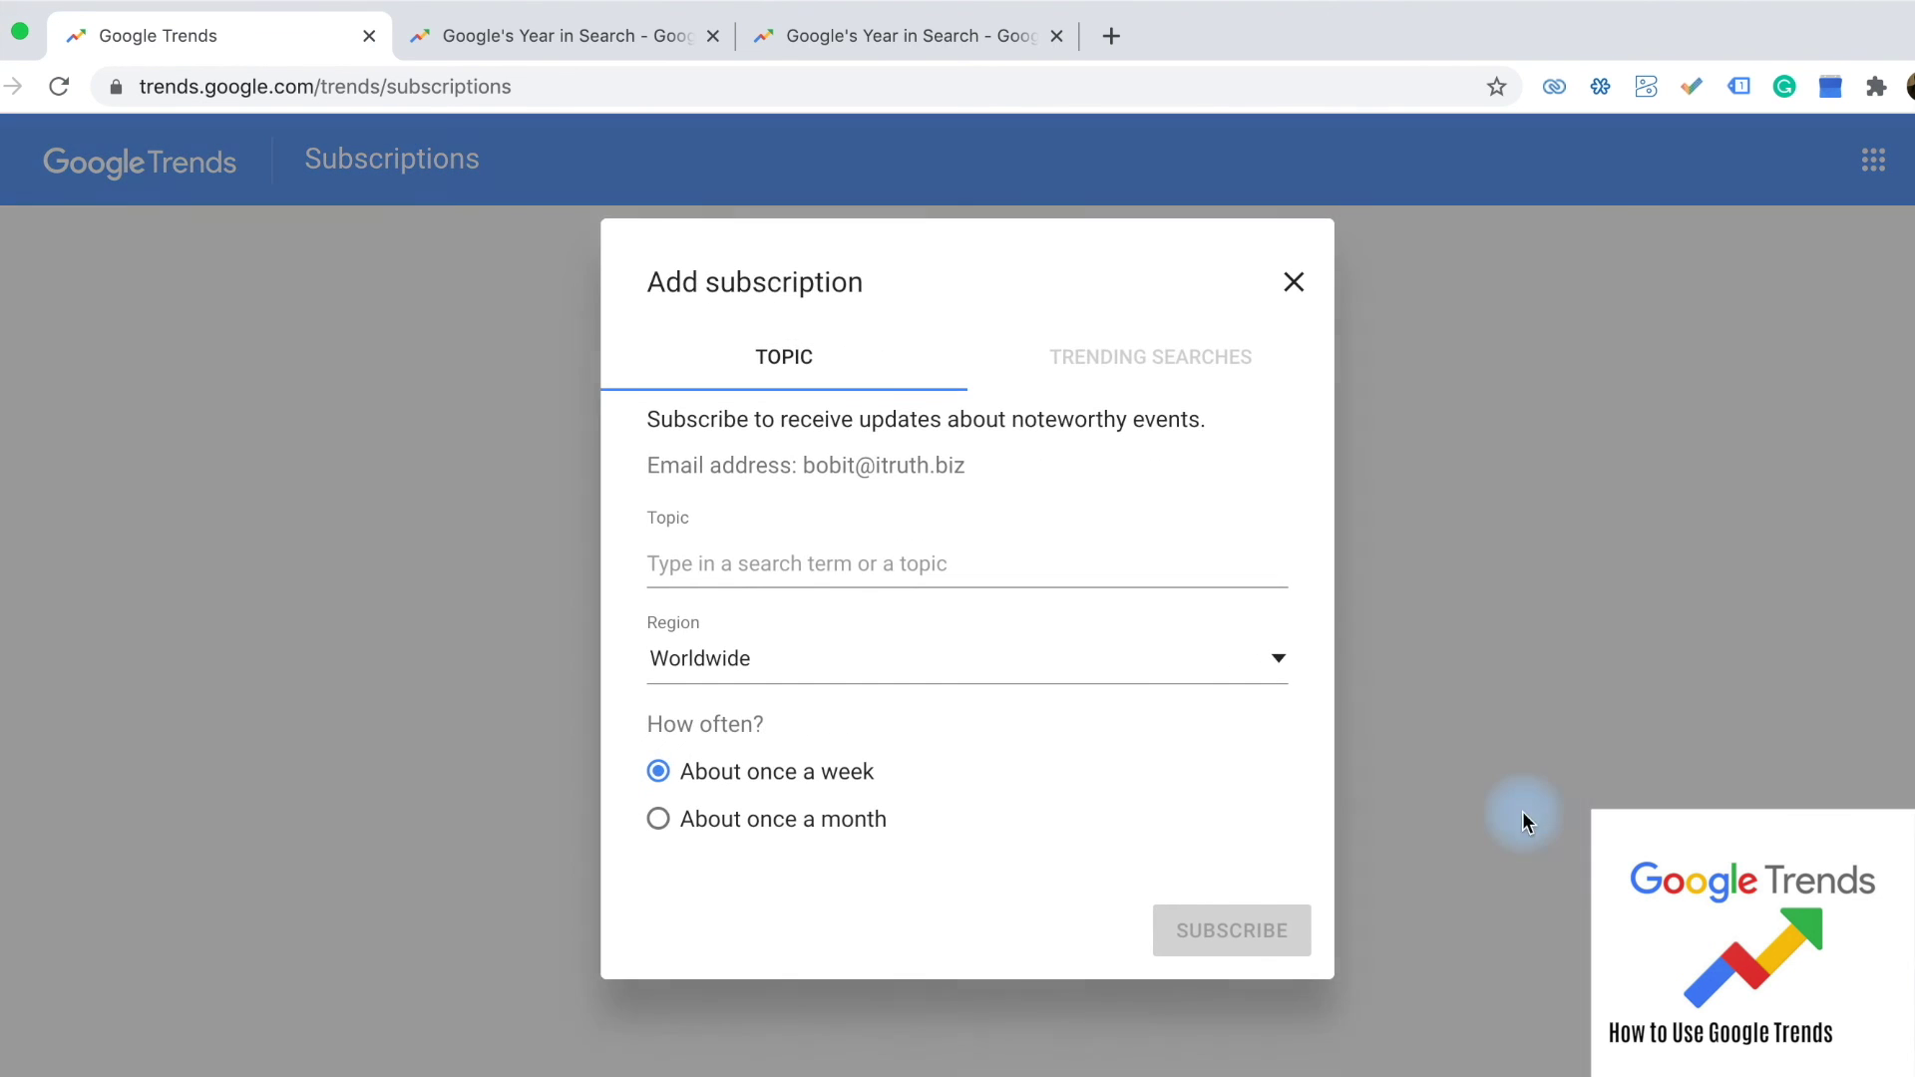
click(828, 573)
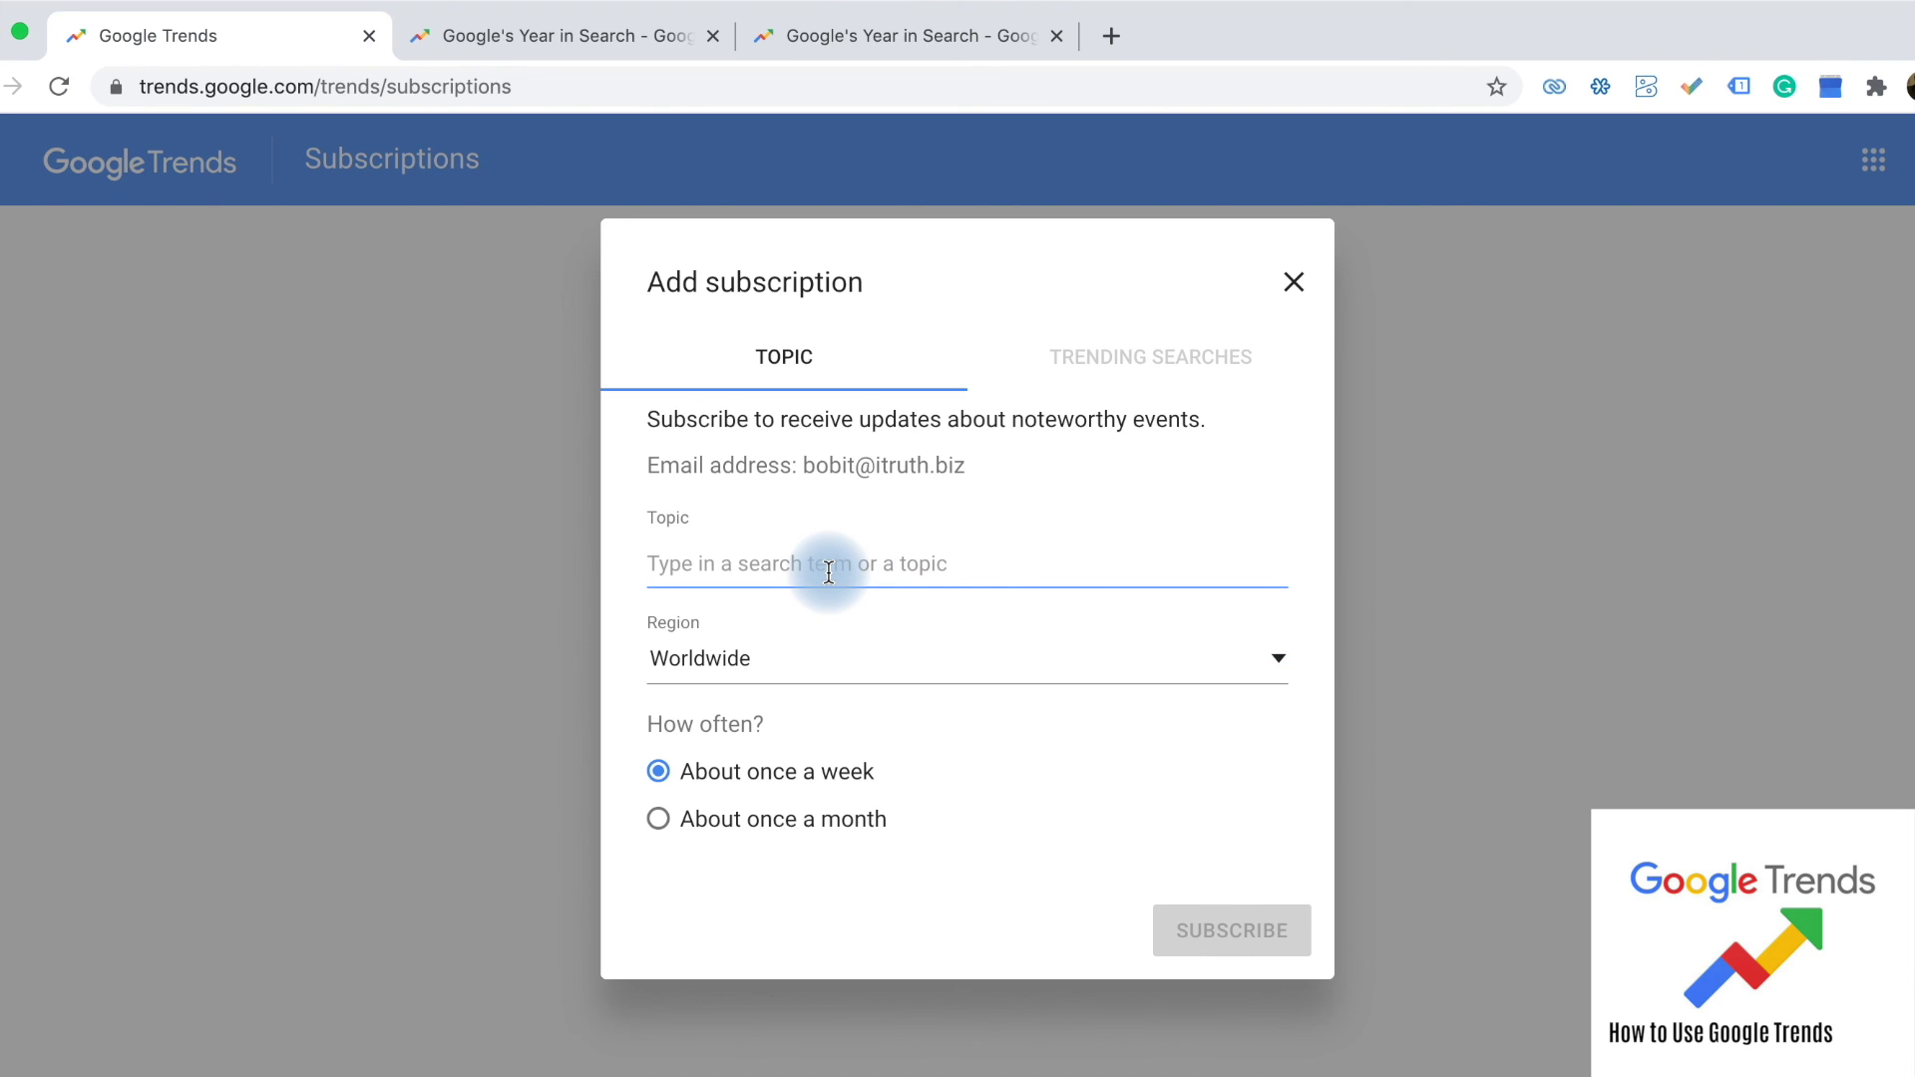
text(travel)
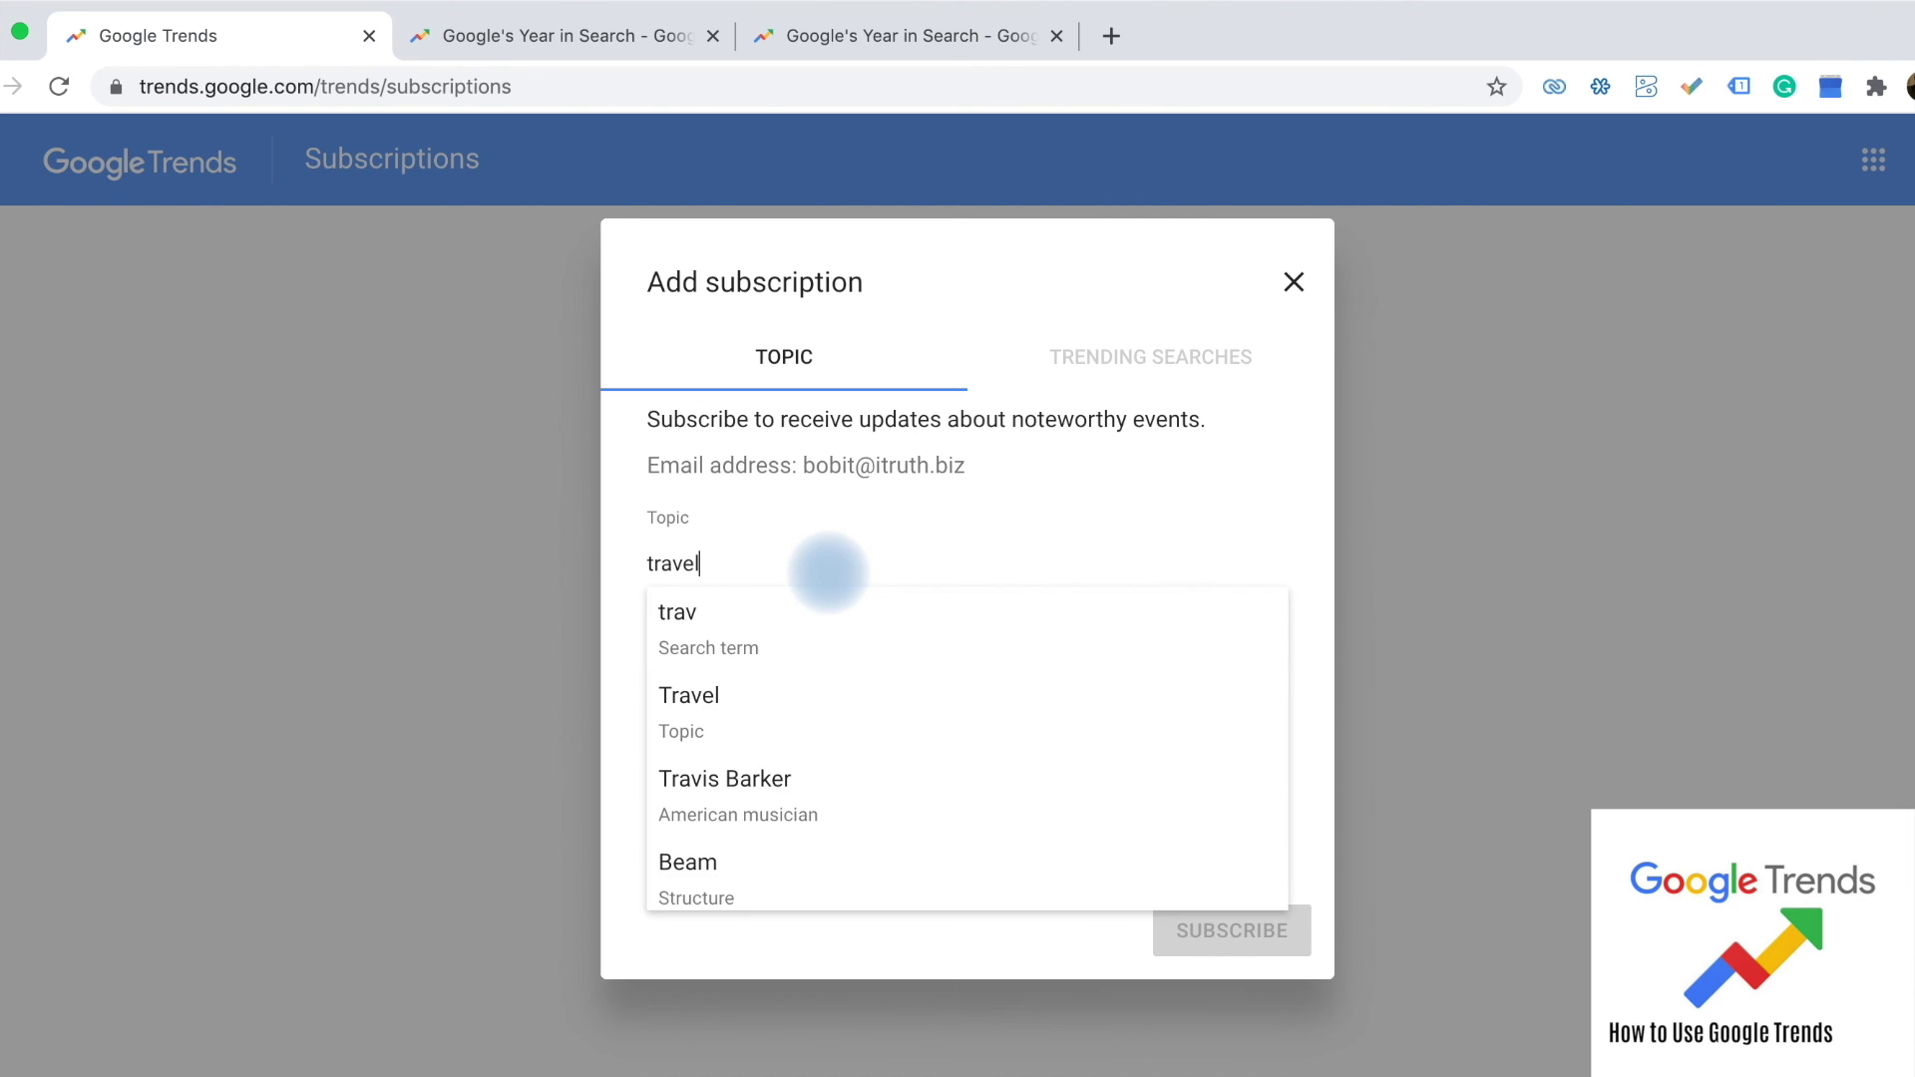
click(772, 605)
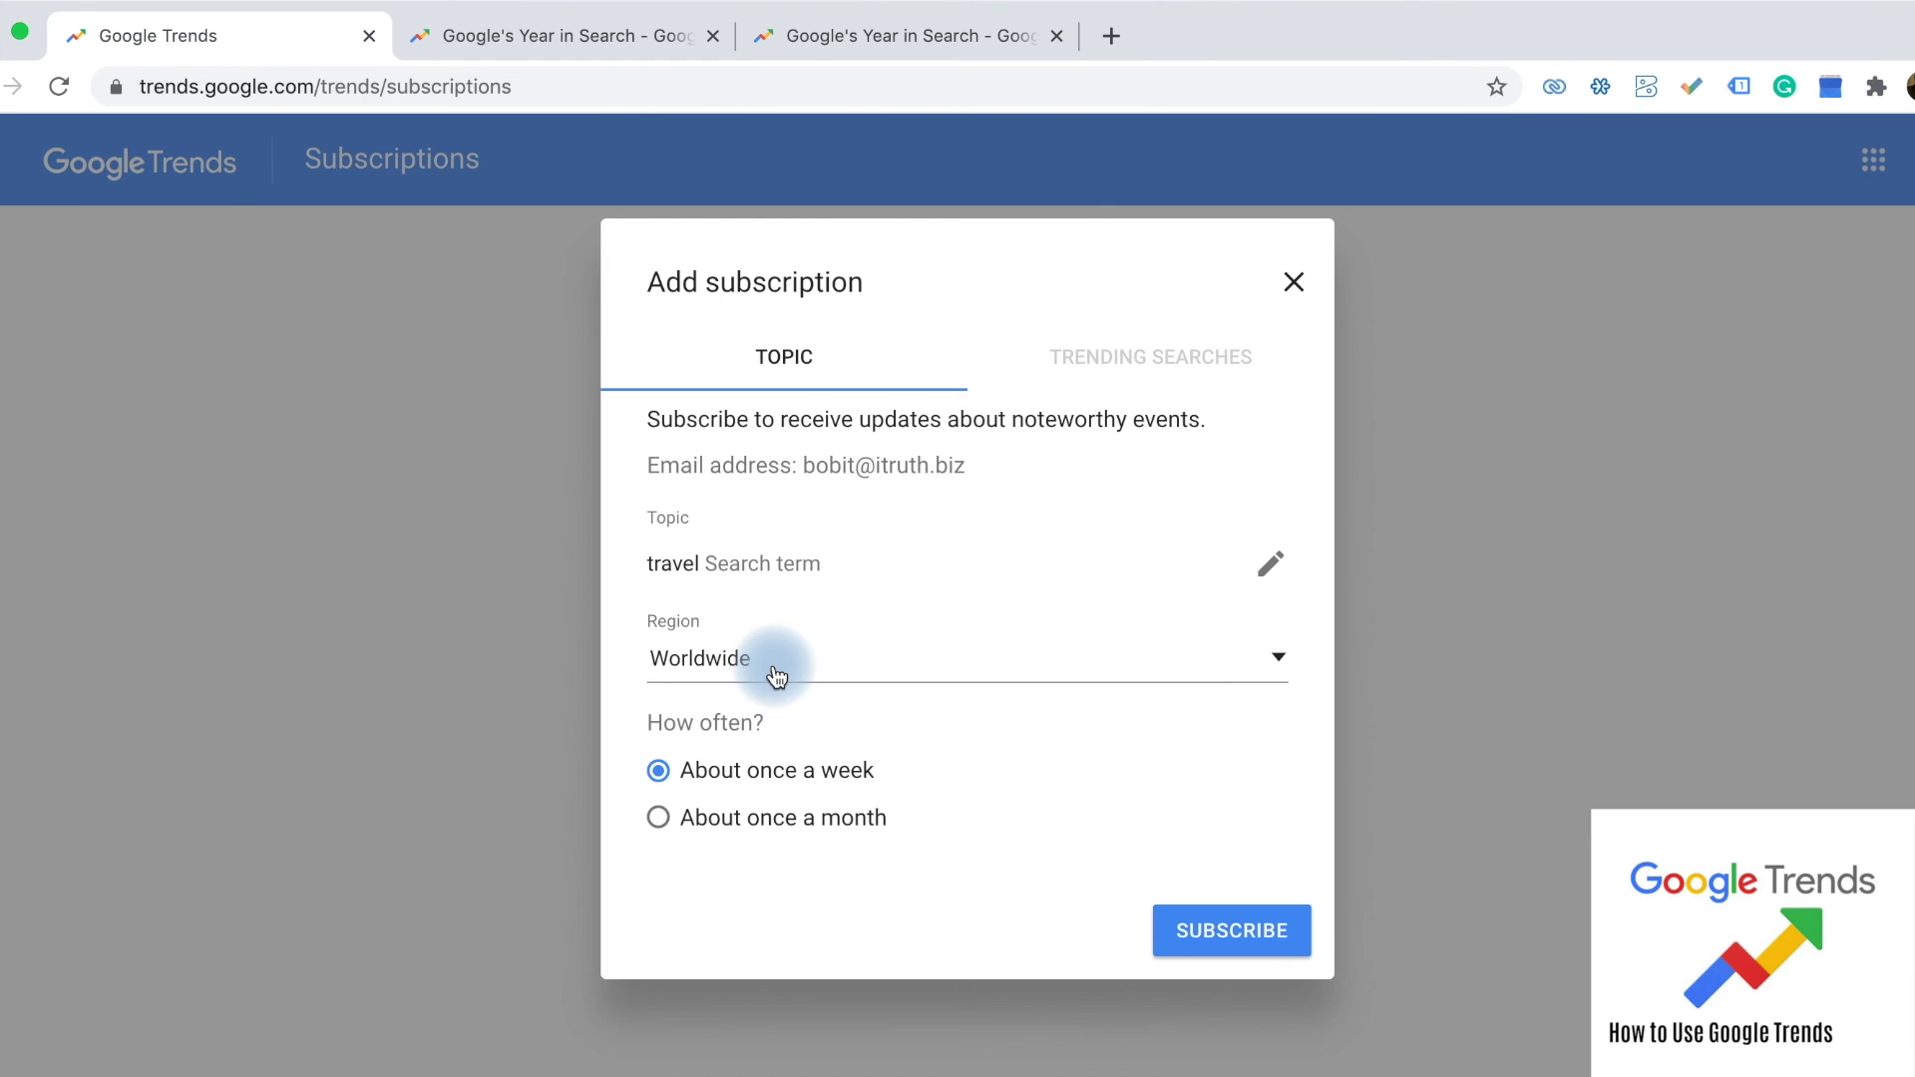
Keep the subscription's region as Worldwide and set its frequency to about once a month.
click(777, 674)
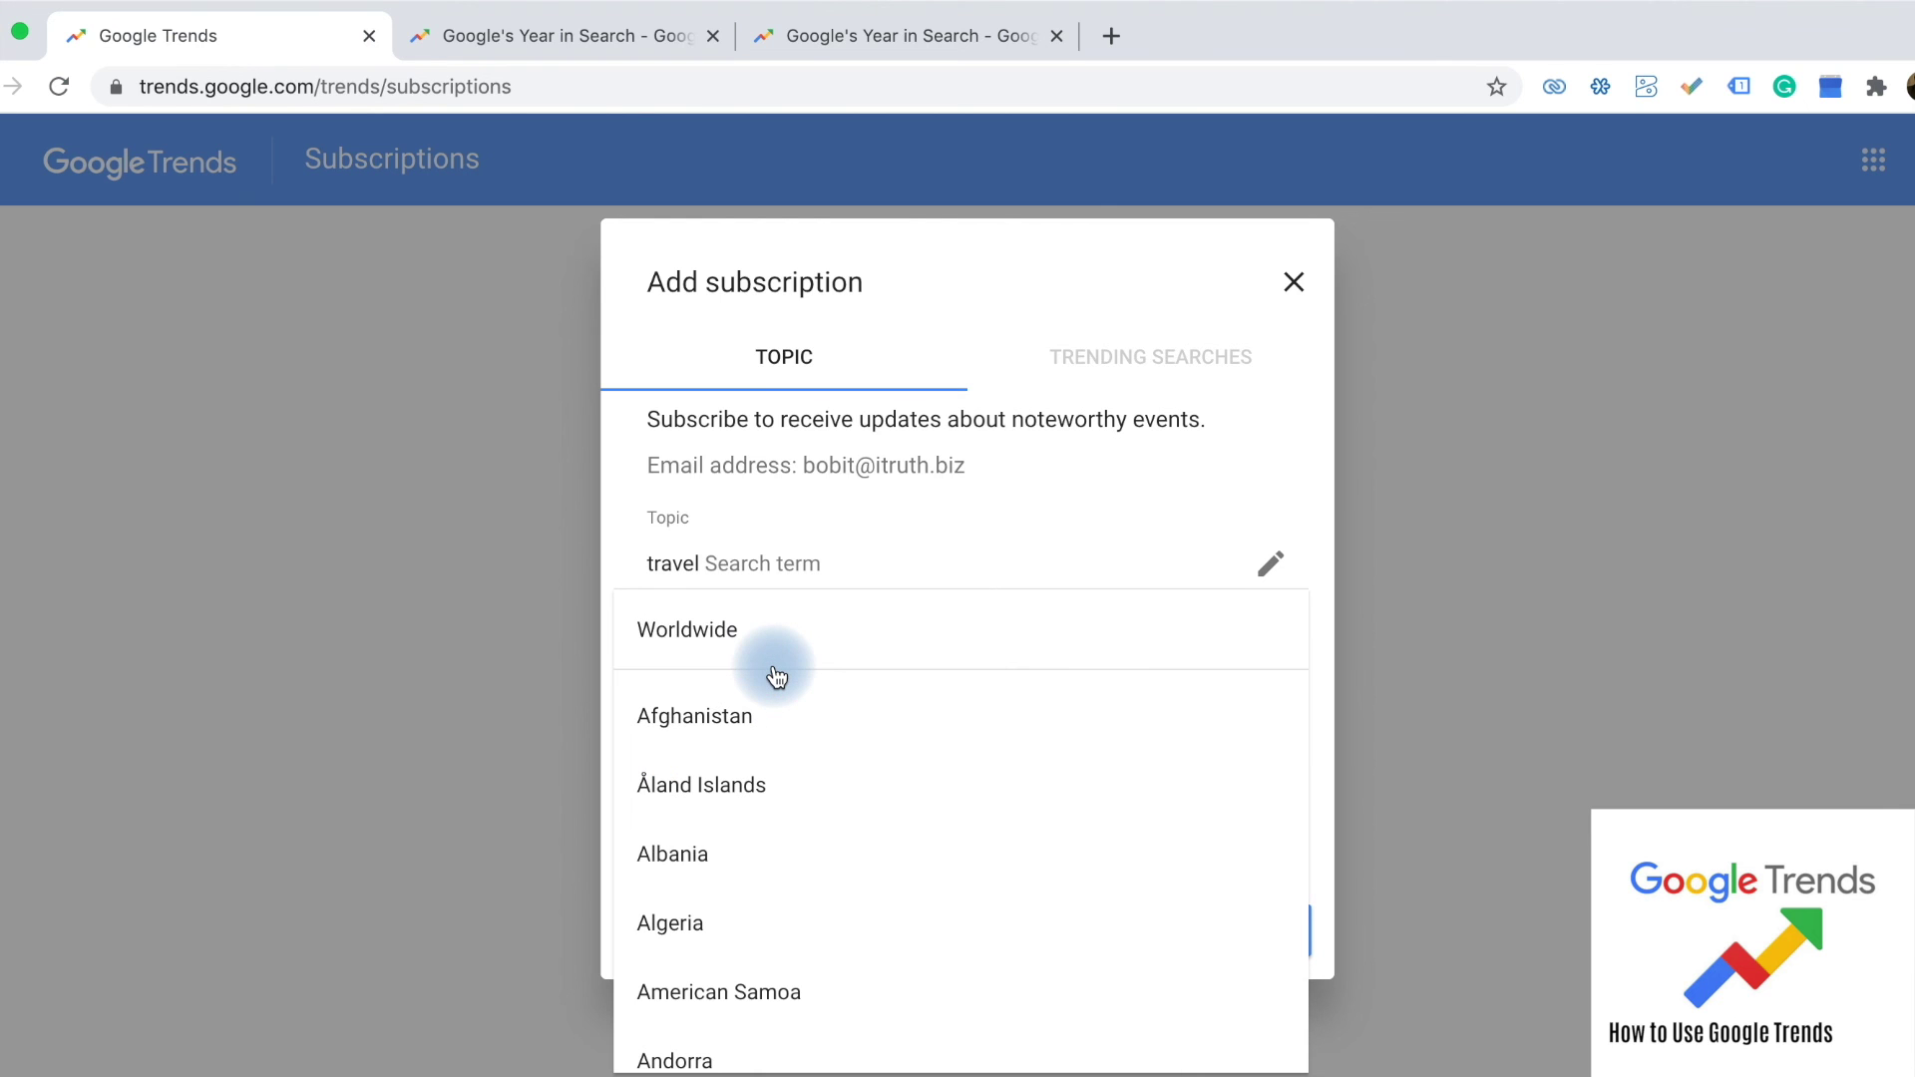
click(629, 544)
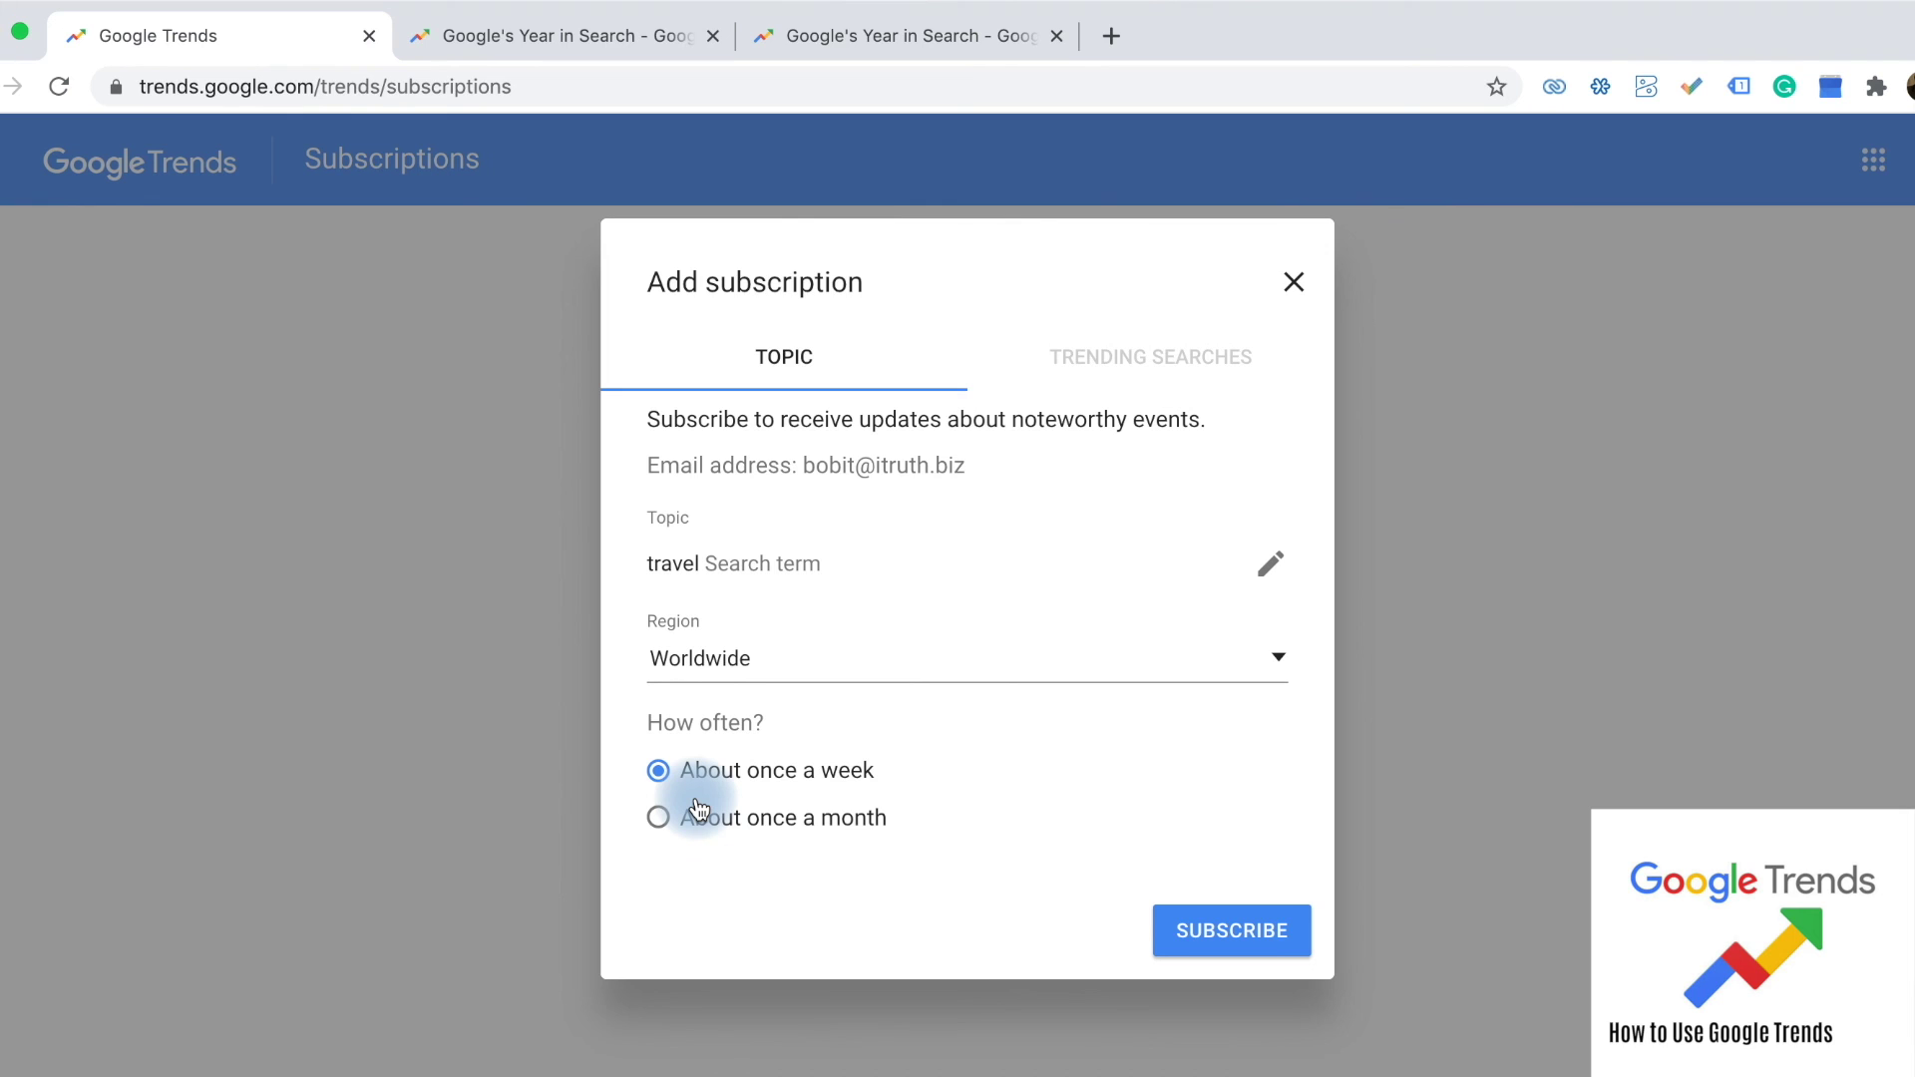
click(658, 828)
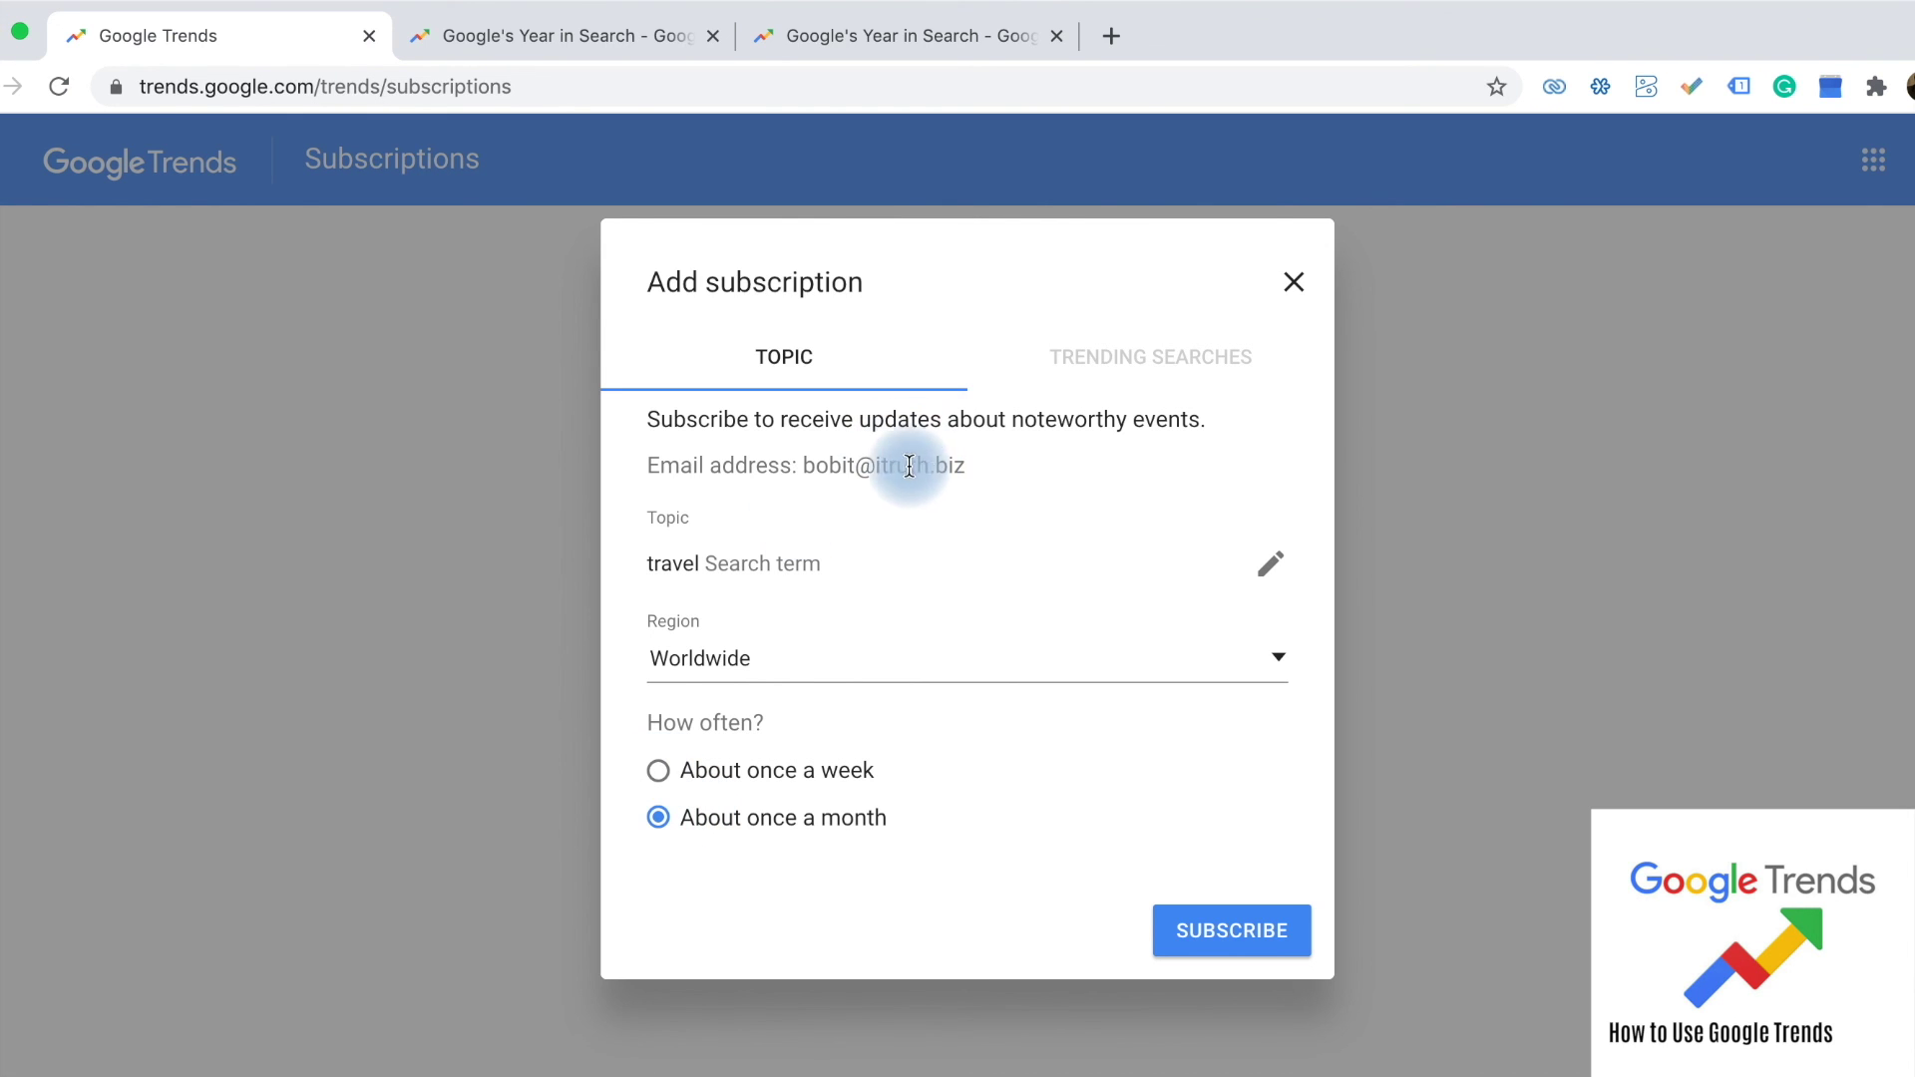
click(803, 463)
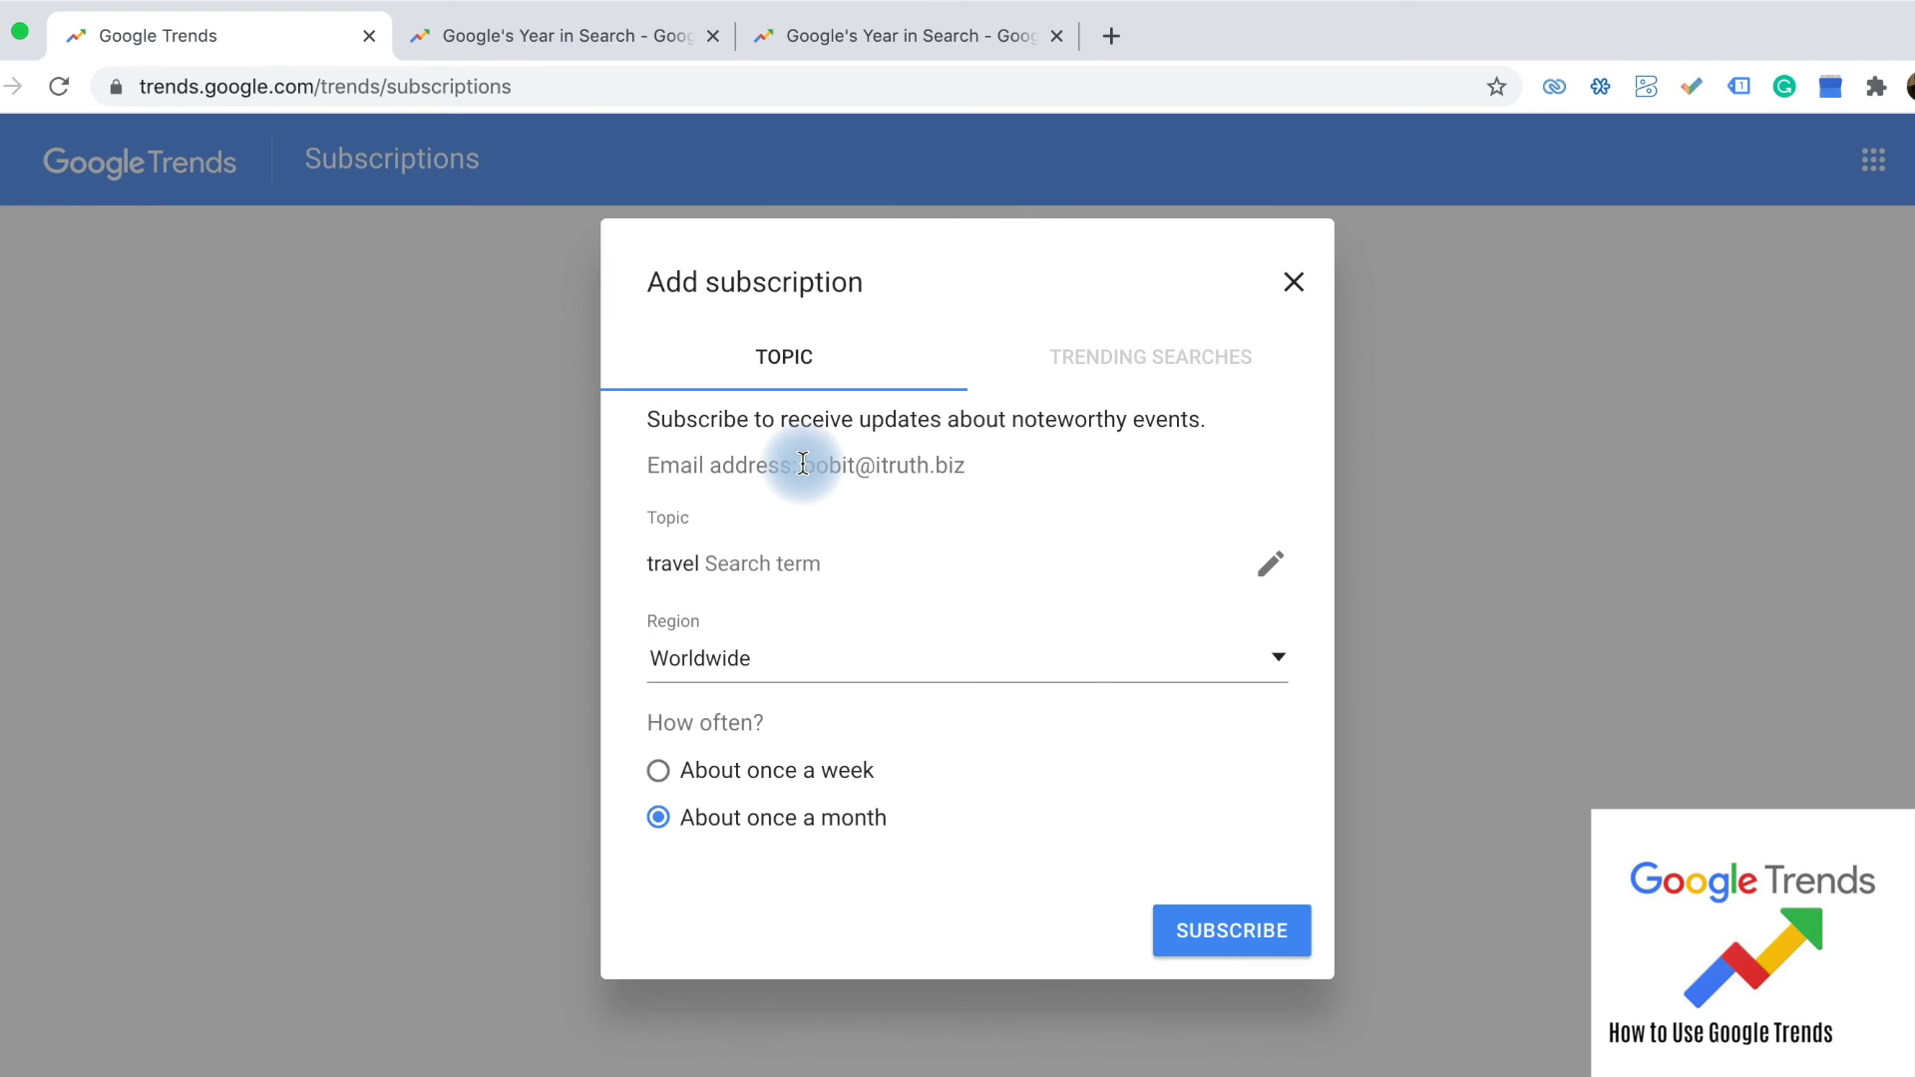